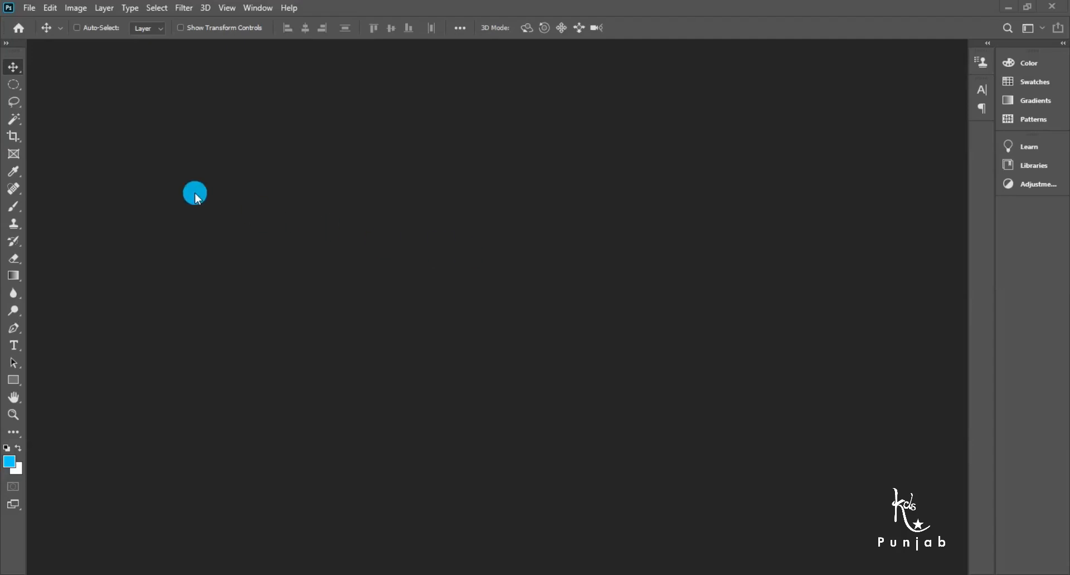
Open the images crow-4909343_1920 and eyes-5248678_1280 from the Downloads folder.
{"action": "left_click", "coordinate": [41, 15]}
{"action": "left_click", "coordinate": [49, 35]}
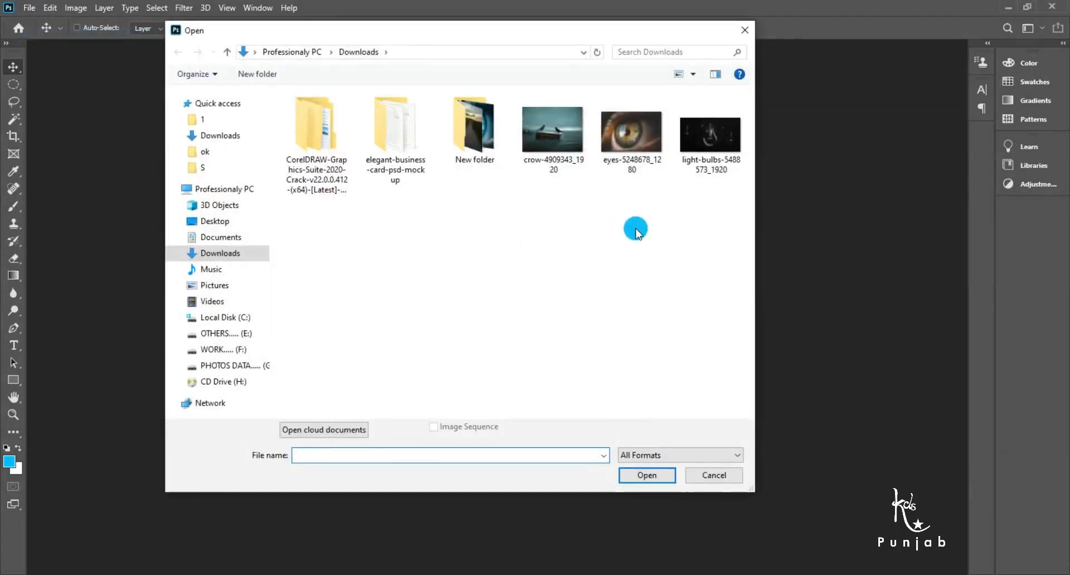
{"action": "left_click_drag", "start_coordinate": [633, 229], "coordinate": [534, 135]}
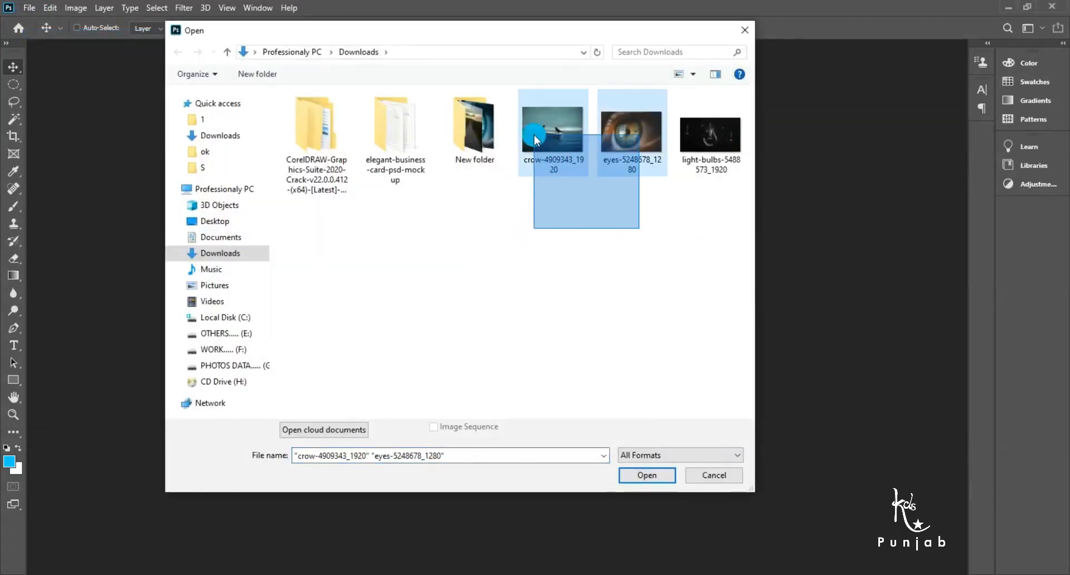
{"action": "left_click", "coordinate": [641, 478]}
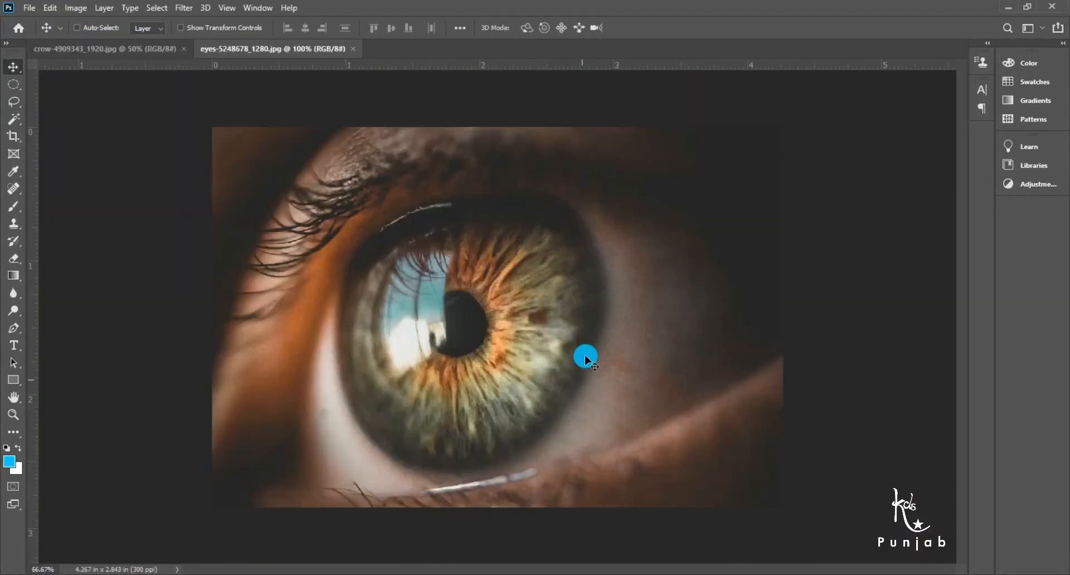
Cool the eye photo's white balance with the Camera Raw Filter, setting Temperature to -53 and Tint to -29.
{"action": "key", "text": "z"}
{"action": "left_click", "coordinate": [572, 362], "text": "alt"}
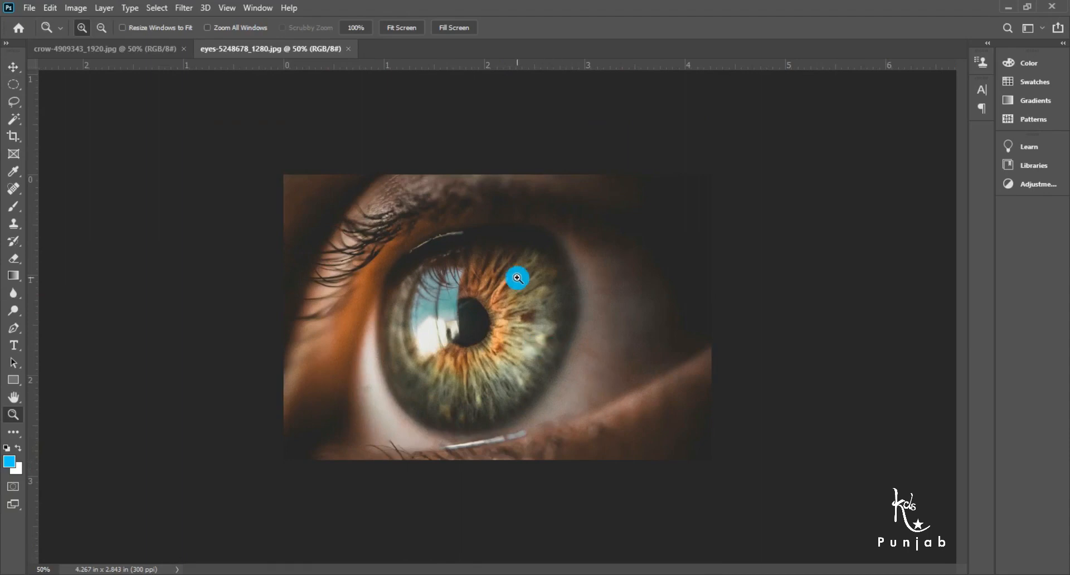
{"action": "key", "text": "v"}
{"action": "left_click", "coordinate": [186, 8]}
{"action": "left_click", "coordinate": [222, 88]}
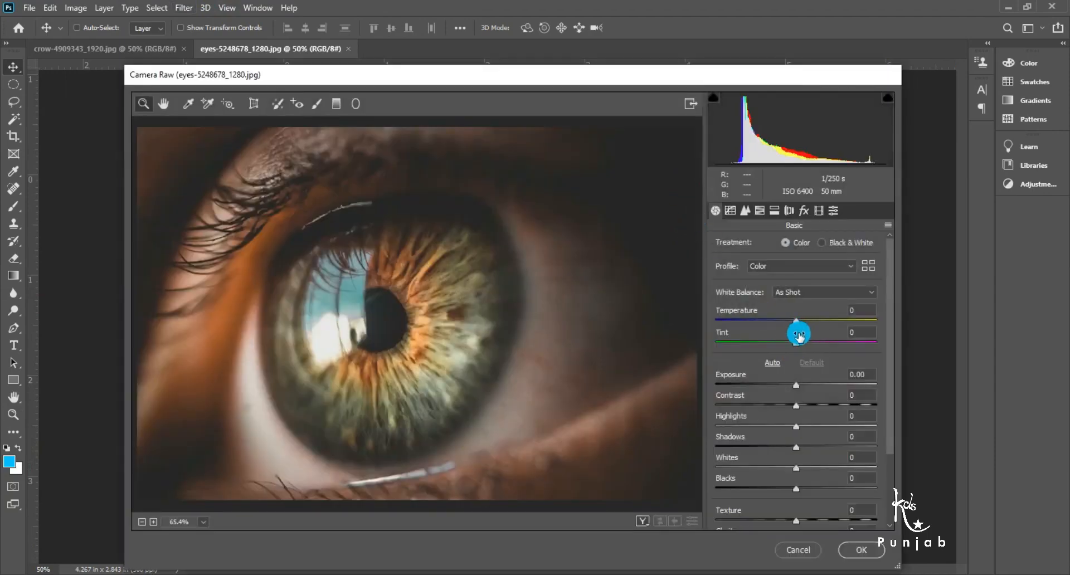
{"action": "left_click_drag", "start_coordinate": [796, 319], "coordinate": [758, 325]}
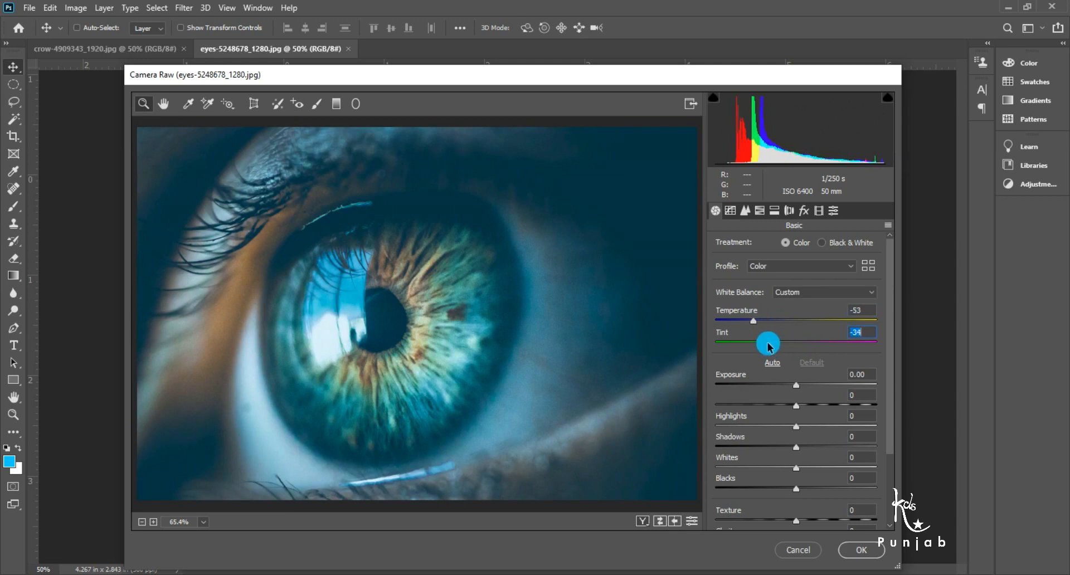
{"action": "mouse_move", "coordinate": [750, 326]}
{"action": "left_mouse_down"}
{"action": "mouse_move", "coordinate": [765, 345]}
{"action": "mouse_move", "coordinate": [760, 331]}
{"action": "left_mouse_up"}
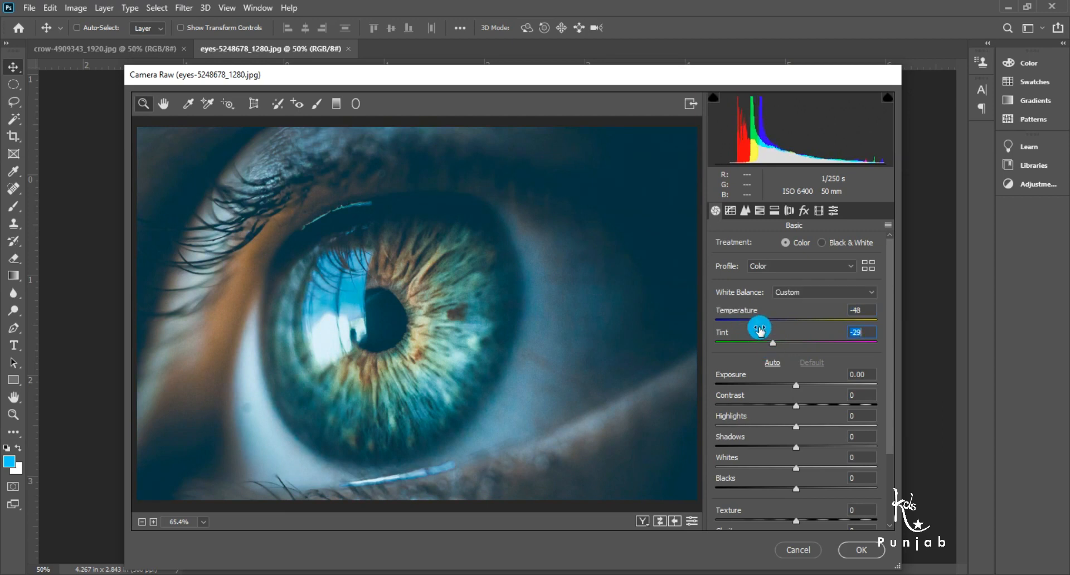
{"action": "left_click", "coordinate": [751, 327]}
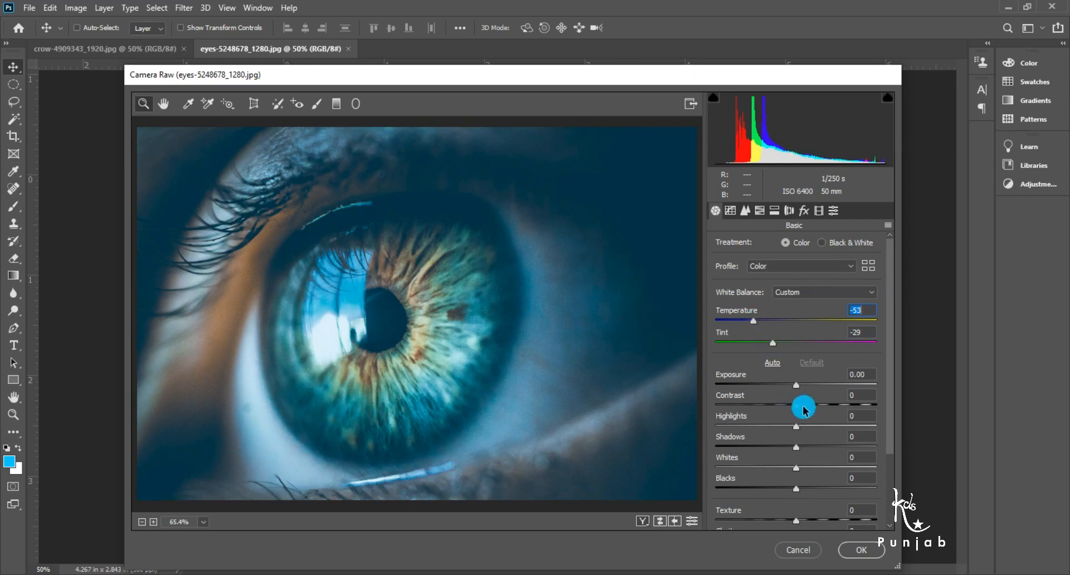
Adjust the eye photo's tones to Exposure -0.15, Contrast +40, Shadows -20, Whites -13 and Blacks -15.
{"action": "left_click_drag", "start_coordinate": [804, 411], "coordinate": [828, 411]}
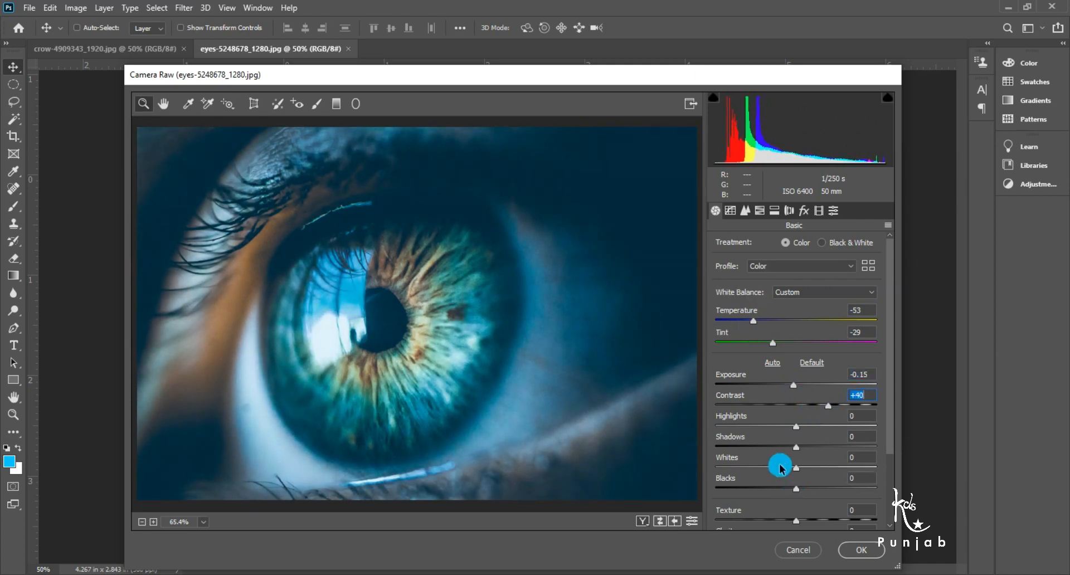
{"action": "left_click_drag", "start_coordinate": [794, 449], "coordinate": [781, 488]}
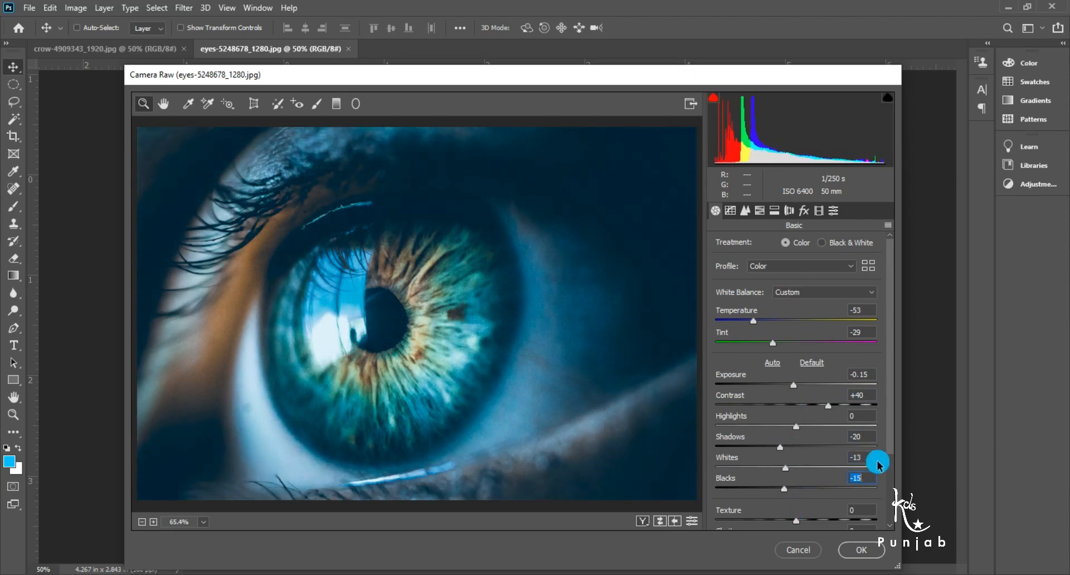
Set the eye photo's Clarity to +18, Dehaze to +1 and Vibrance to -7.
{"action": "left_click_drag", "start_coordinate": [891, 446], "coordinate": [903, 508]}
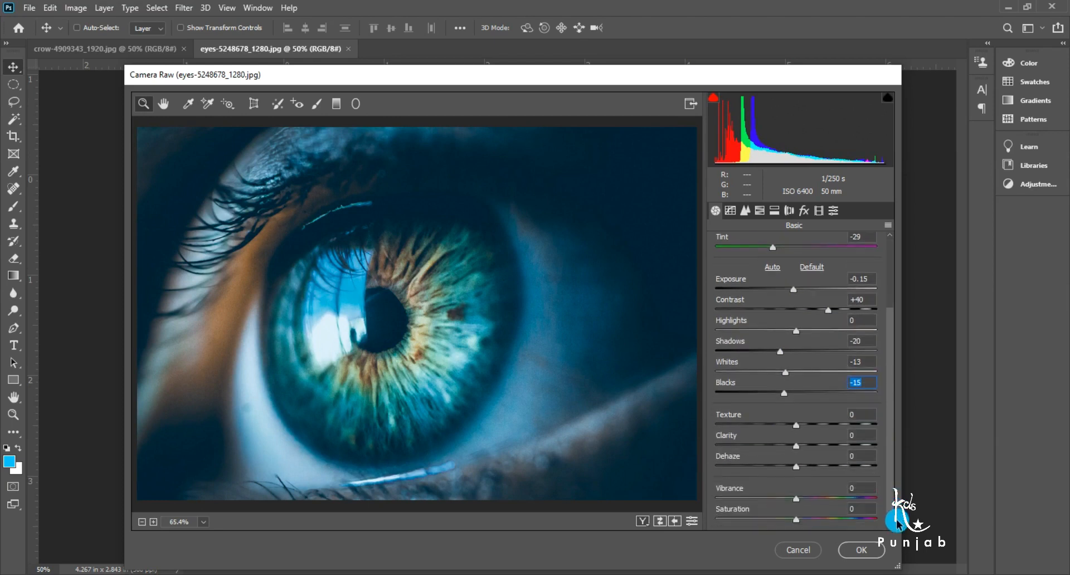
{"action": "left_click_drag", "start_coordinate": [806, 453], "coordinate": [812, 453]}
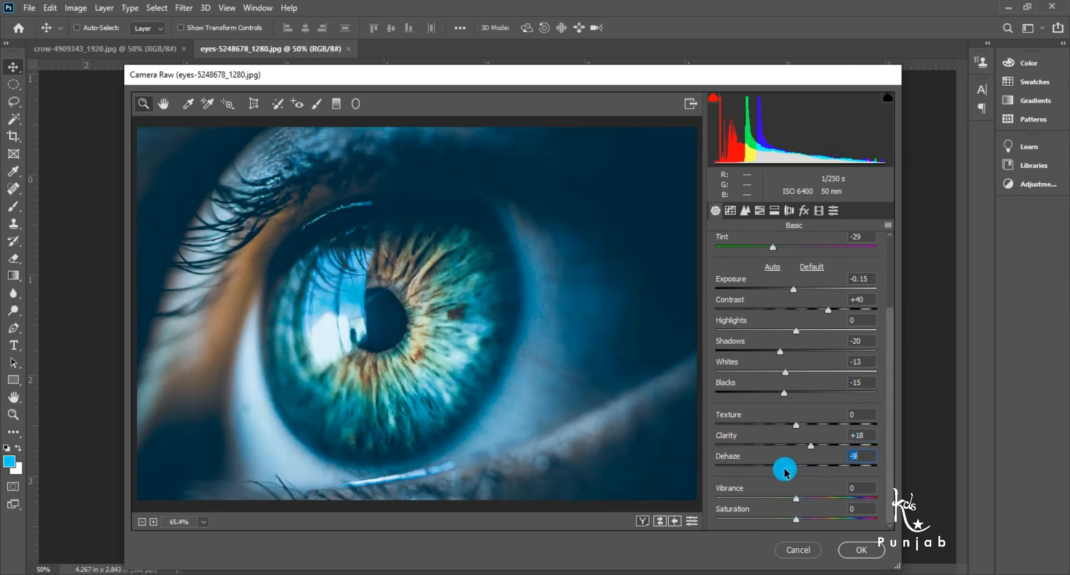
{"action": "left_click_drag", "start_coordinate": [791, 472], "coordinate": [794, 473]}
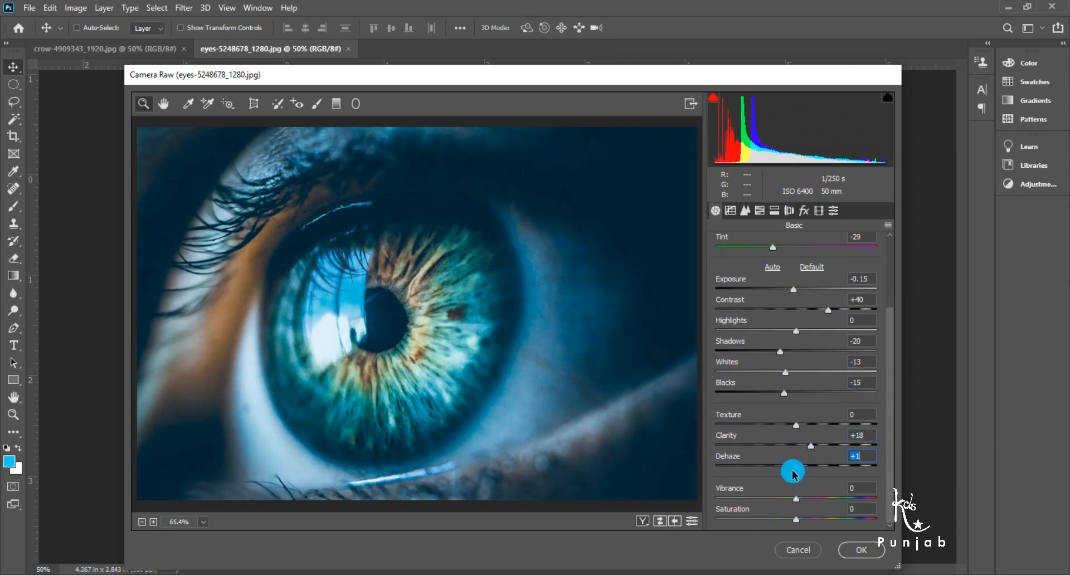
{"action": "left_click_drag", "start_coordinate": [796, 498], "coordinate": [787, 501]}
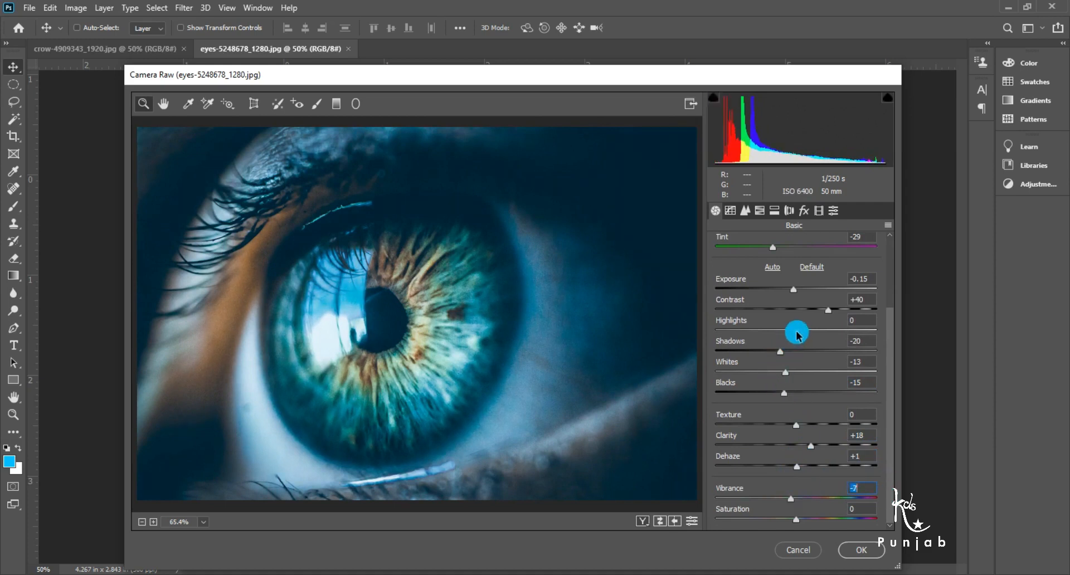
Set the eye photo's Highlights to +8, raise its Contrast slightly, and apply the Camera Raw adjustments.
{"action": "left_click_drag", "start_coordinate": [797, 333], "coordinate": [791, 333]}
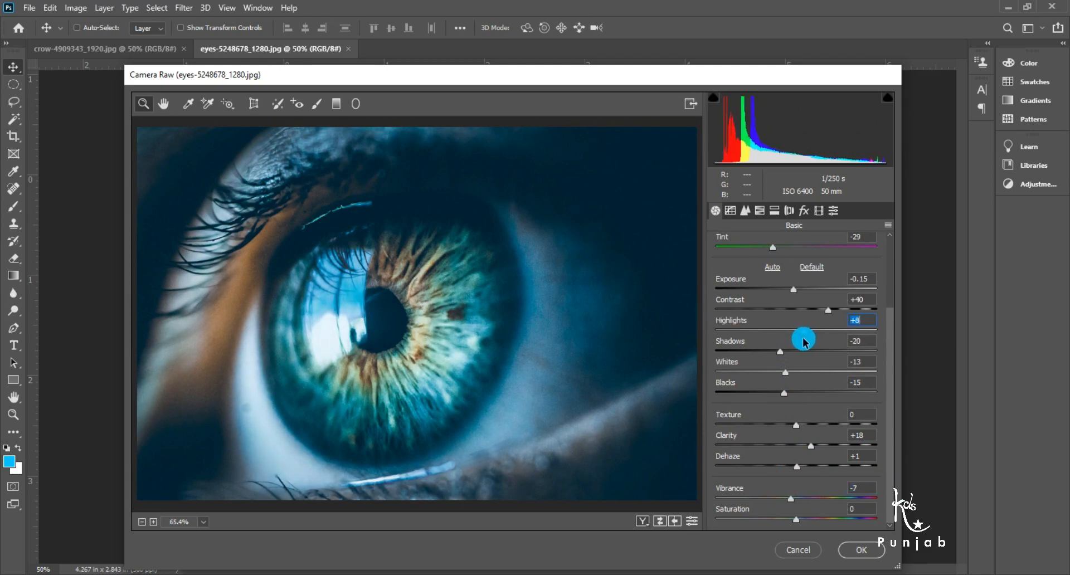
{"action": "left_click_drag", "start_coordinate": [833, 310], "coordinate": [835, 311]}
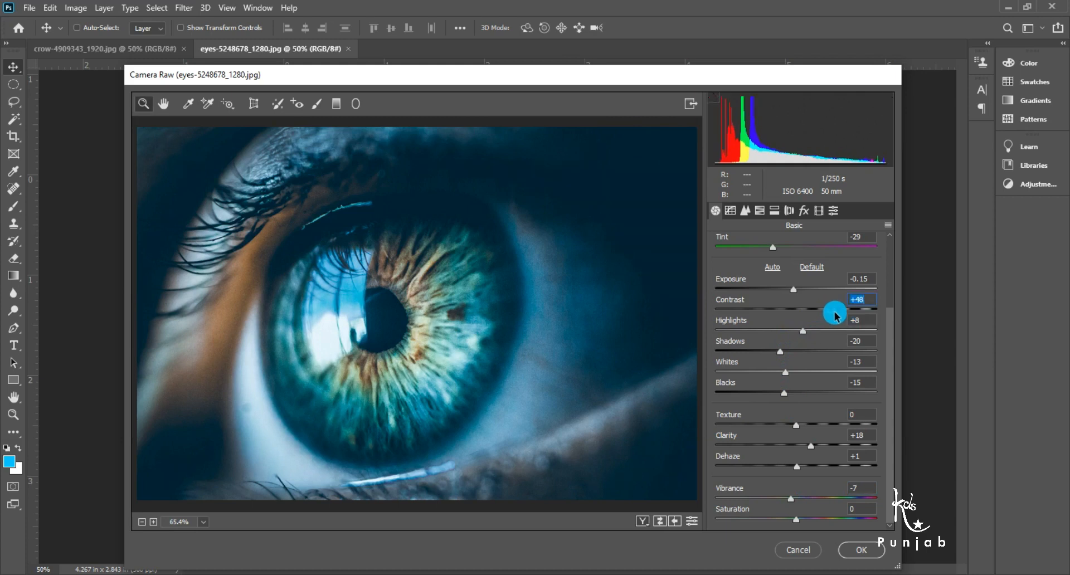
{"action": "left_click", "coordinate": [861, 550]}
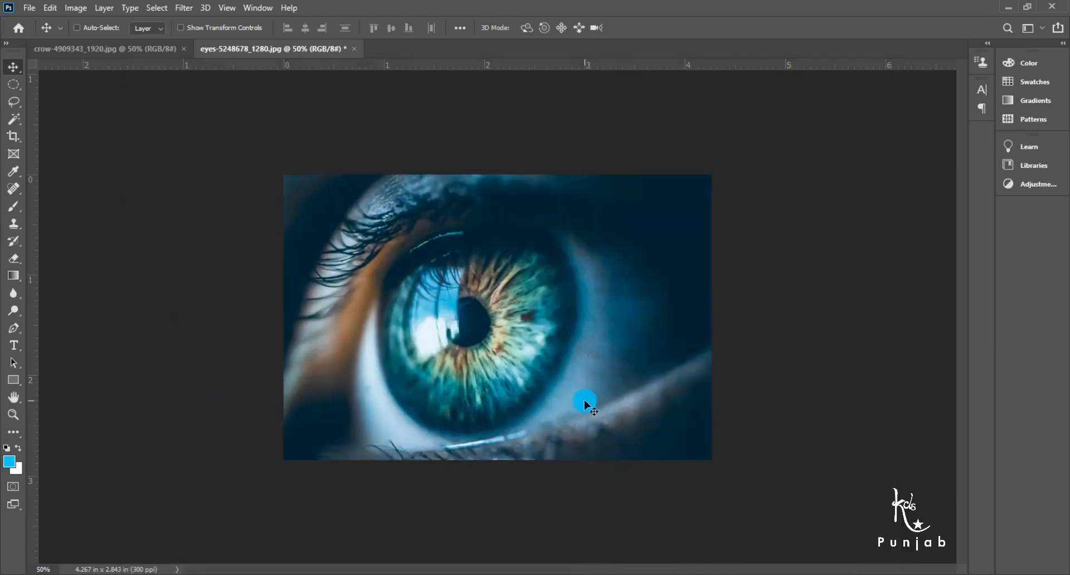
Apply a Brightness/Contrast adjustment to the eye photo with Contrast set to 16.
{"action": "left_click", "coordinate": [76, 8]}
{"action": "mouse_move", "coordinate": [164, 41]}
{"action": "left_click", "coordinate": [278, 42]}
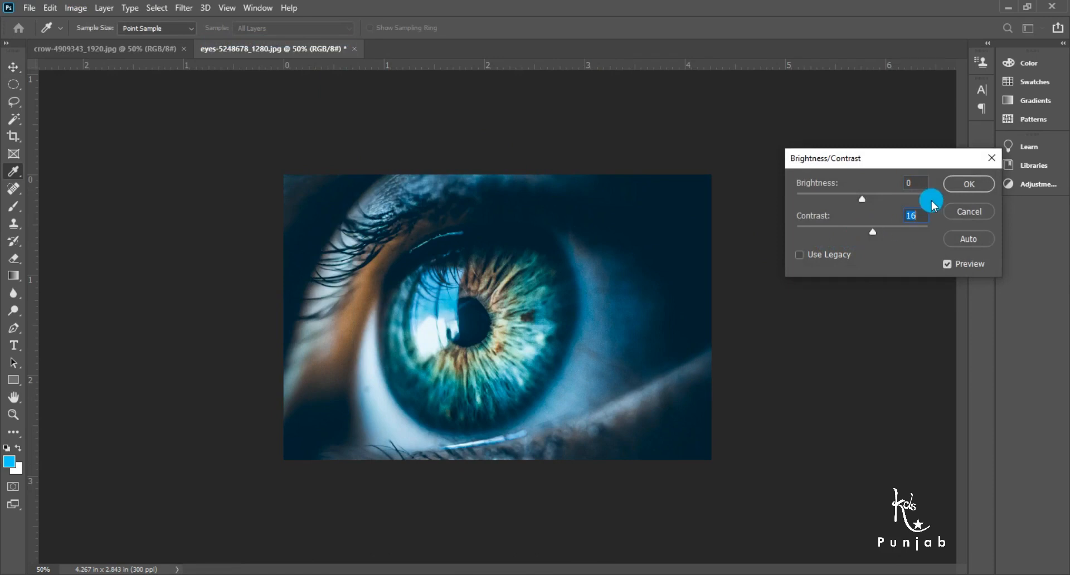
{"action": "left_click", "coordinate": [968, 184]}
{"action": "key", "text": "z"}
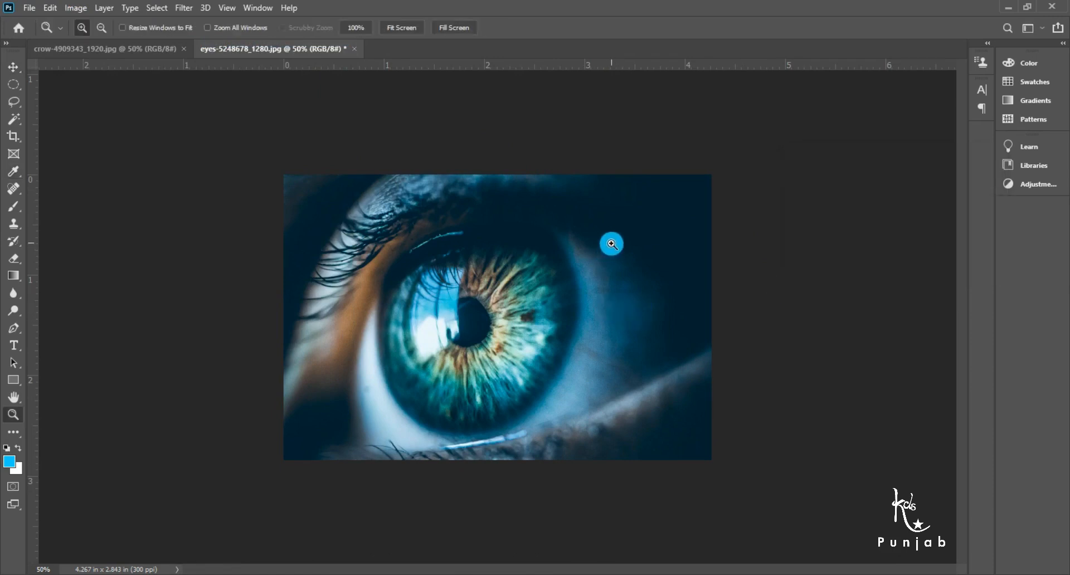
{"action": "left_click_drag", "start_coordinate": [603, 247], "coordinate": [375, 520]}
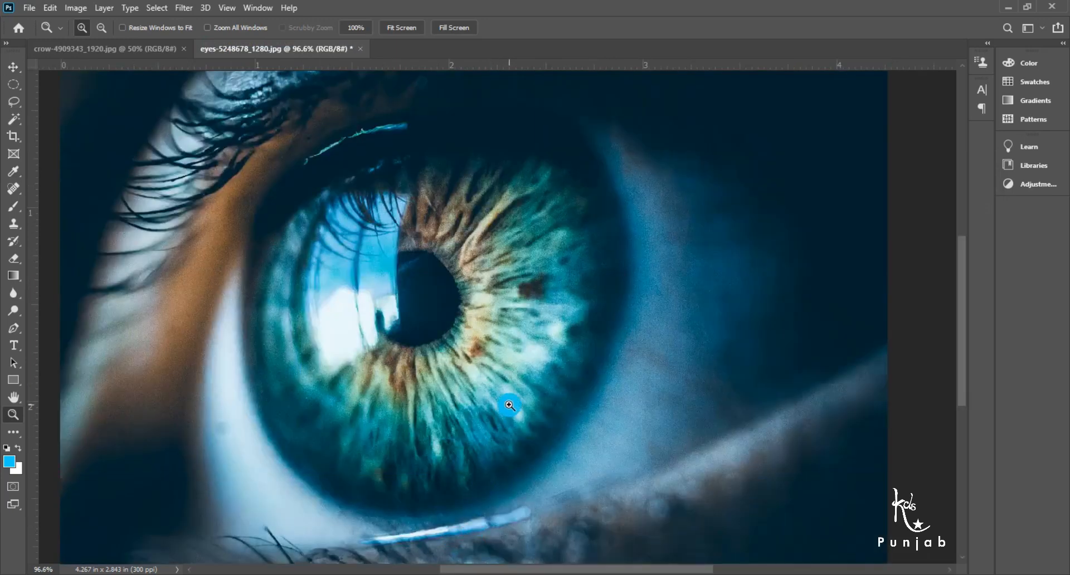
{"action": "left_click", "coordinate": [543, 388], "text": "alt"}
{"action": "left_click", "coordinate": [567, 376], "text": "alt"}
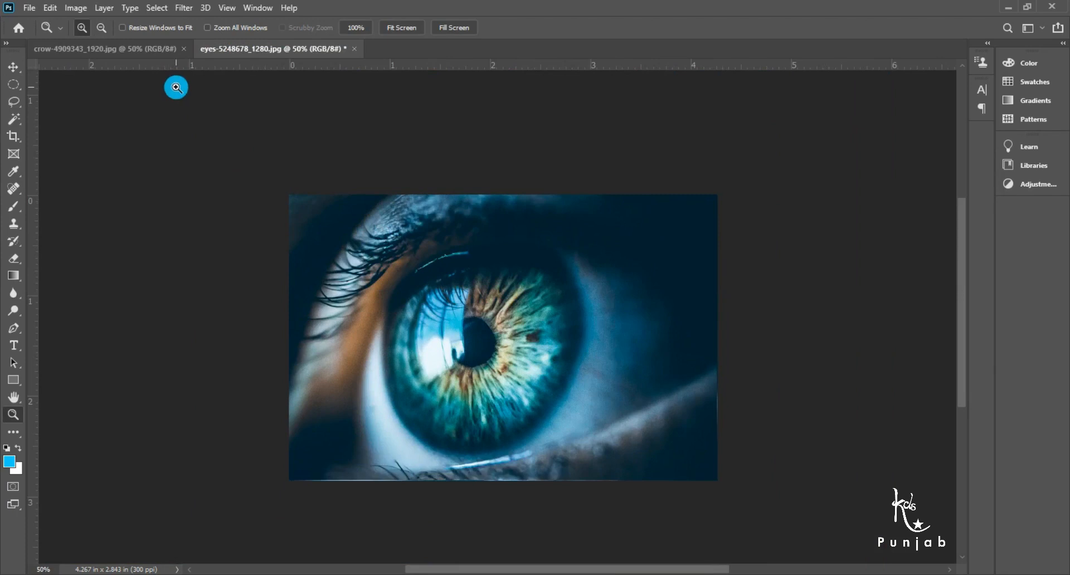
Cool the crow image's white balance with the Camera Raw Filter, setting Temperature to -20 and Tint to -15.
{"action": "left_click", "coordinate": [117, 49]}
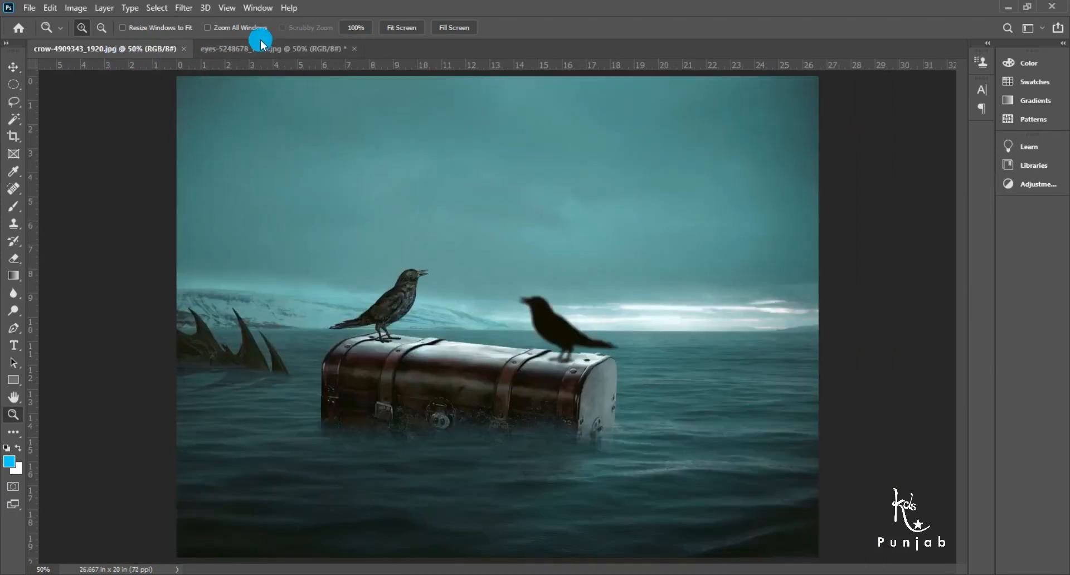
{"action": "left_click", "coordinate": [184, 8]}
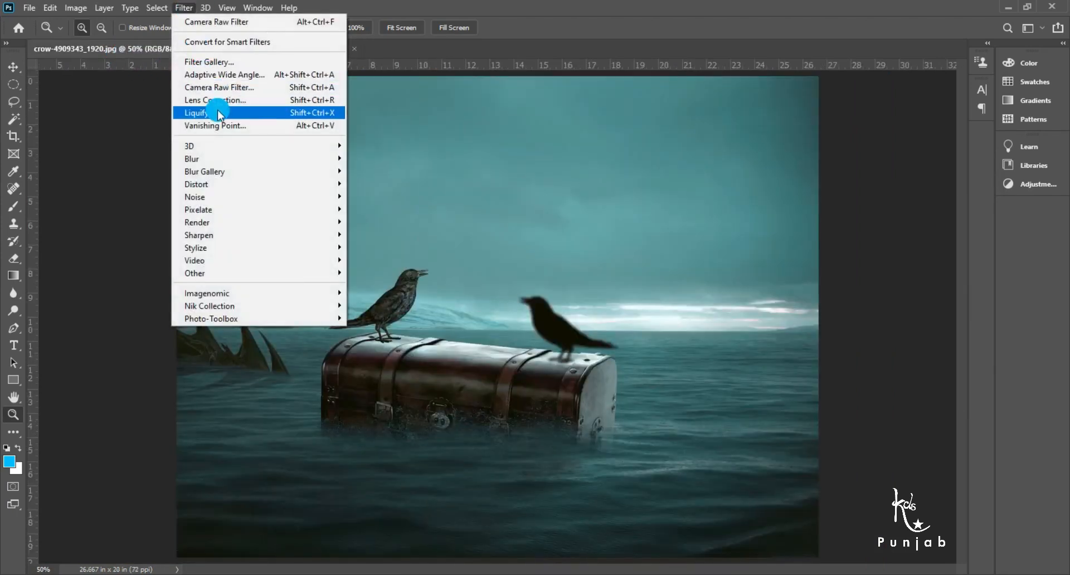
{"action": "left_click", "coordinate": [222, 88]}
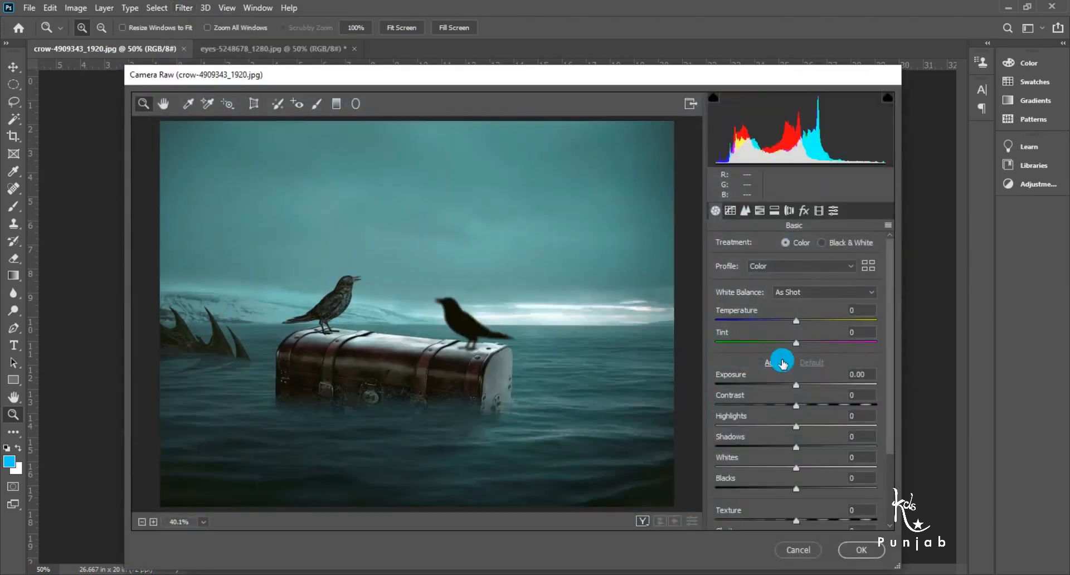
{"action": "left_click_drag", "start_coordinate": [795, 323], "coordinate": [784, 346]}
{"action": "mouse_move", "coordinate": [699, 88]}
{"action": "left_mouse_down"}
{"action": "mouse_move", "coordinate": [681, 386]}
{"action": "mouse_move", "coordinate": [701, 104]}
{"action": "left_mouse_up"}
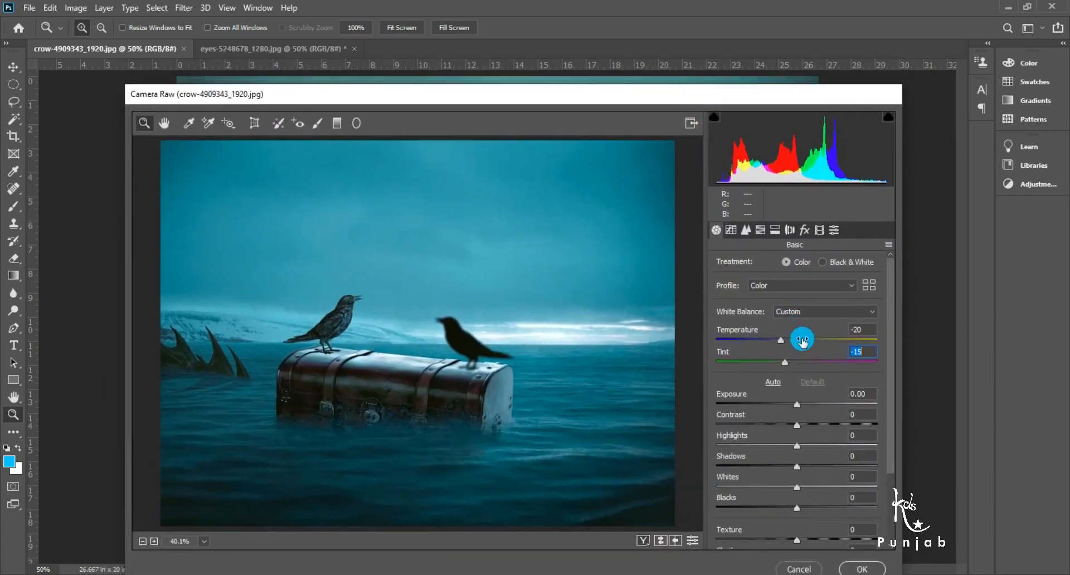
Adjust the crow image's tones to Exposure +0.65, Contrast +49, Highlights +18, Shadows +27, Whites +17 and Blacks -18.
{"action": "left_click_drag", "start_coordinate": [792, 406], "coordinate": [838, 427]}
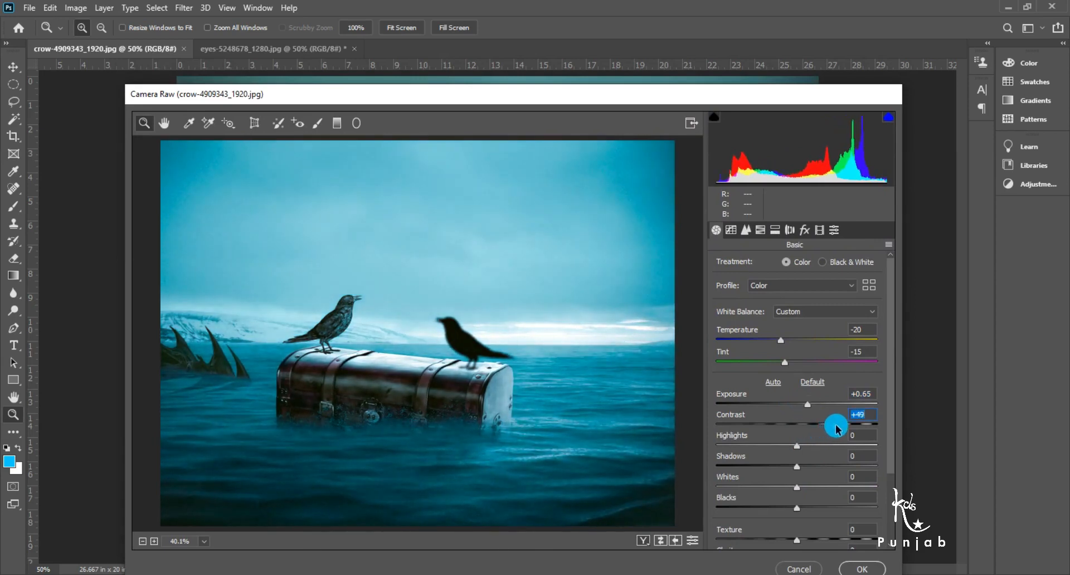
{"action": "left_click_drag", "start_coordinate": [797, 467], "coordinate": [779, 506]}
{"action": "left_click_drag", "start_coordinate": [882, 429], "coordinate": [899, 522]}
{"action": "mouse_move", "coordinate": [793, 351]}
{"action": "left_mouse_down"}
{"action": "mouse_move", "coordinate": [783, 351]}
{"action": "mouse_move", "coordinate": [809, 352]}
{"action": "left_mouse_up"}
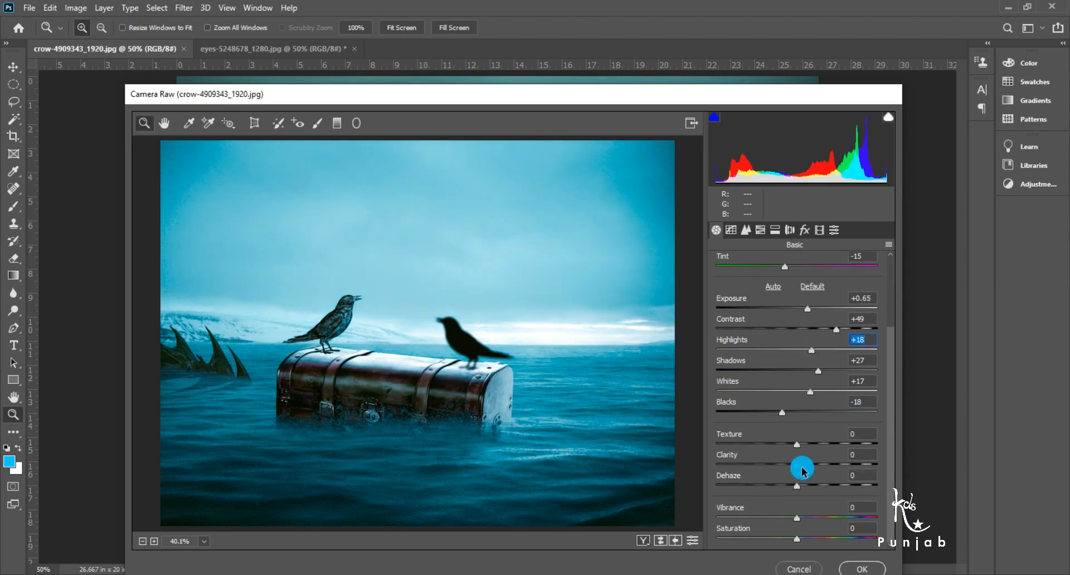
Set the crow image's Clarity to +13, Vibrance to -11 and Contrast to +56, and apply the filter.
{"action": "left_click_drag", "start_coordinate": [804, 467], "coordinate": [806, 465]}
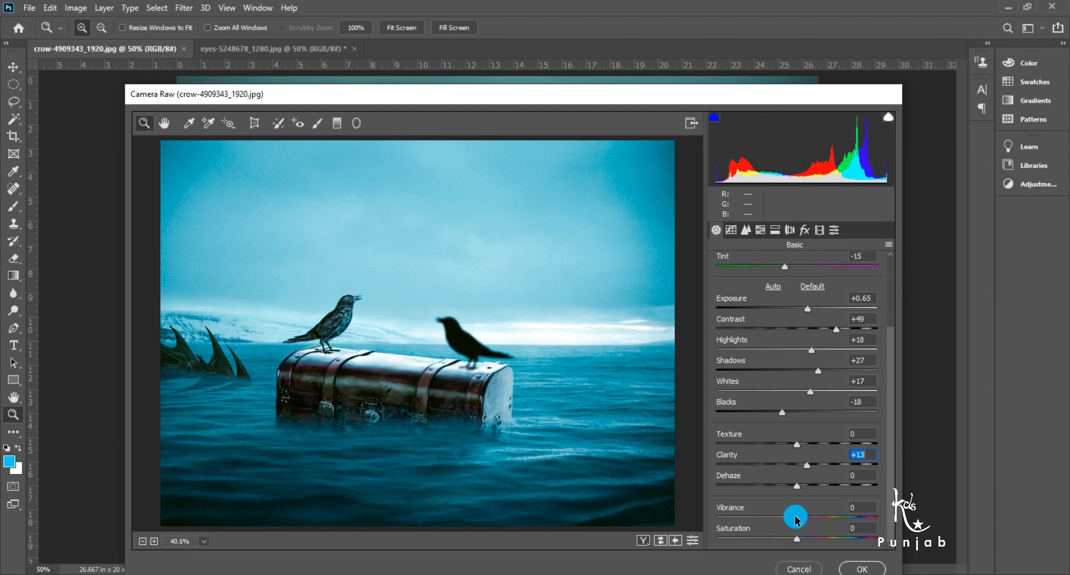
{"action": "left_click_drag", "start_coordinate": [792, 519], "coordinate": [789, 520]}
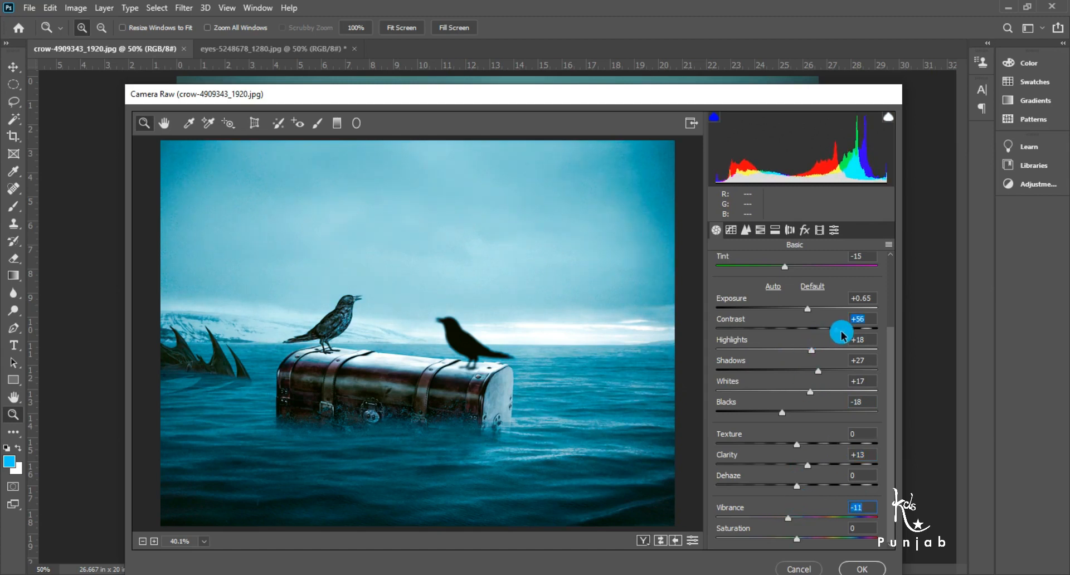
{"action": "left_click", "coordinate": [862, 568]}
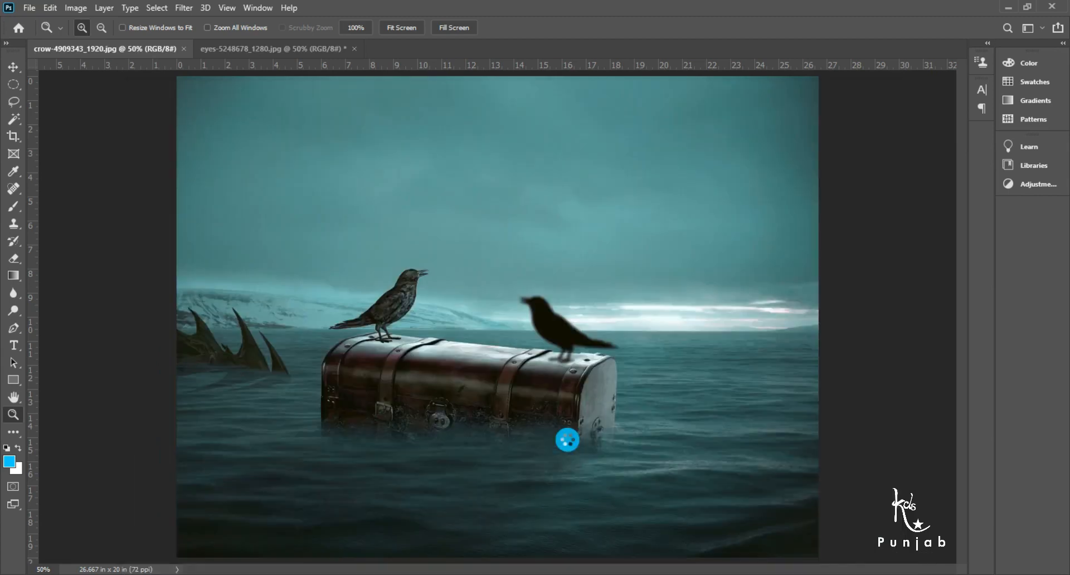
Select the entire crow image and move it into the eye document as a new layer.
{"action": "left_click", "coordinate": [238, 49]}
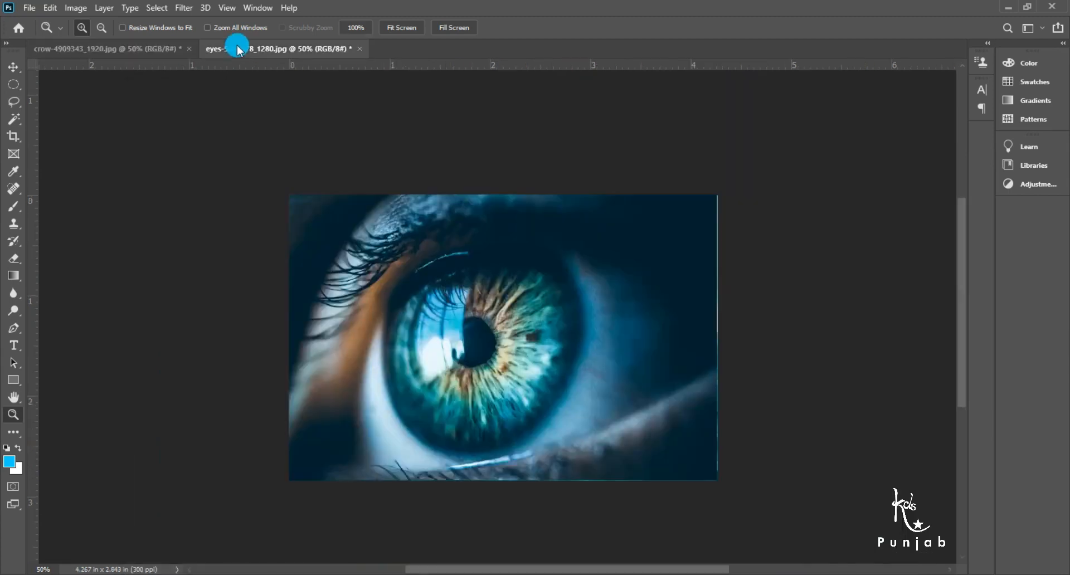
{"action": "left_click", "coordinate": [140, 48]}
{"action": "key", "text": "ctrl+a"}
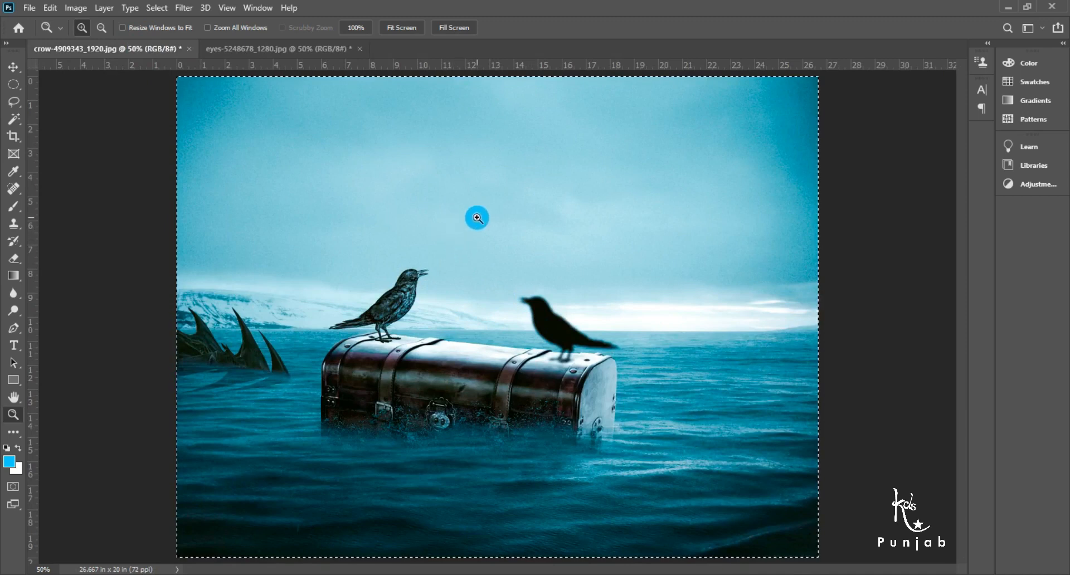
{"action": "key", "text": "v"}
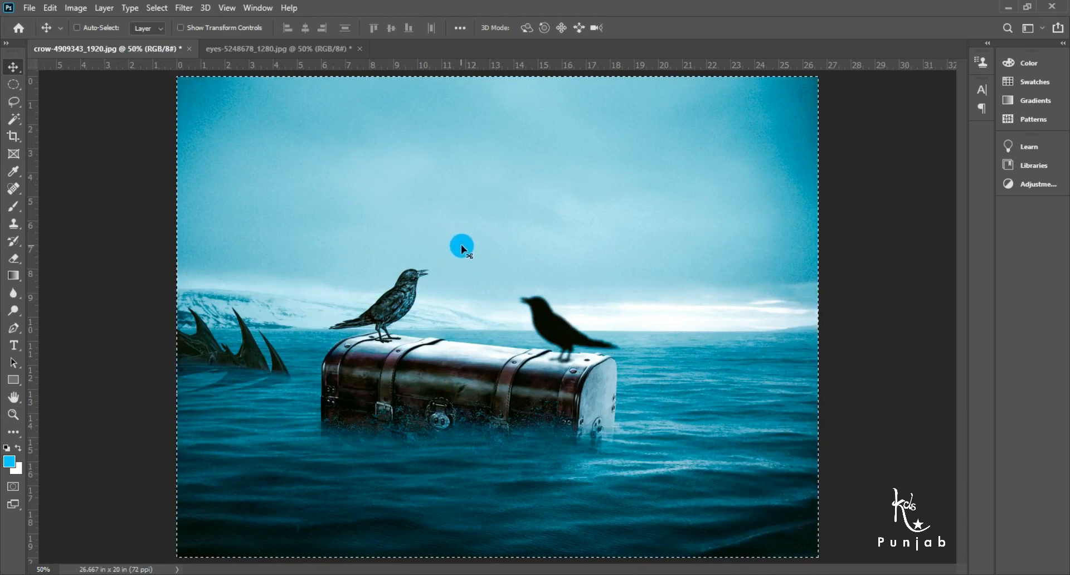
{"action": "left_click_drag", "start_coordinate": [306, 200], "coordinate": [483, 301]}
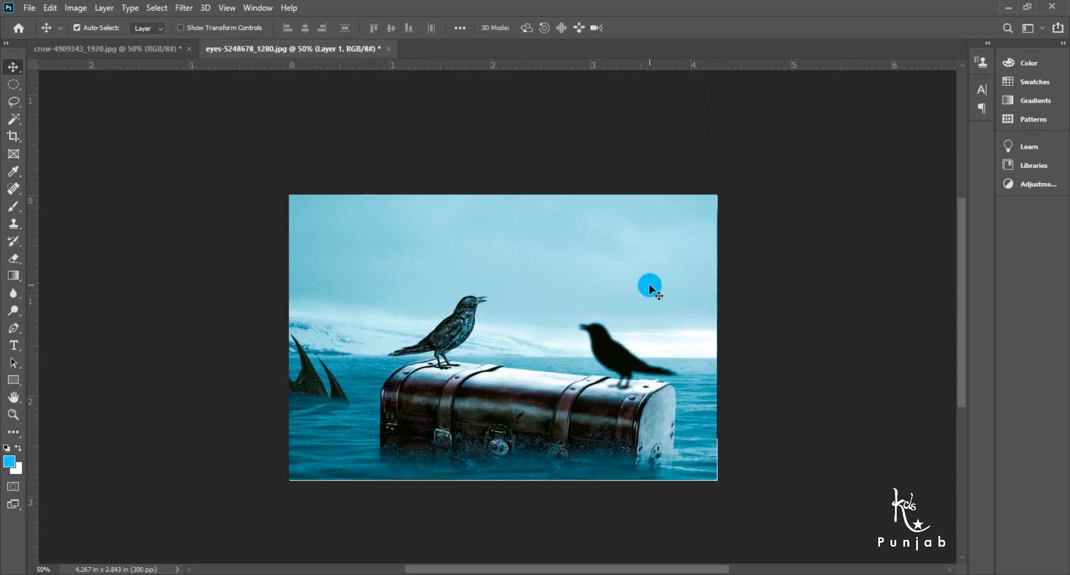
Scale the crow layer down with Free Transform, position it centrally over the eye, and show the layer list.
{"action": "key", "text": "ctrl+t"}
{"action": "left_click_drag", "start_coordinate": [878, 103], "coordinate": [755, 245]}
{"action": "left_click_drag", "start_coordinate": [630, 348], "coordinate": [574, 352]}
{"action": "key", "text": "Return"}
{"action": "key", "text": "F7"}
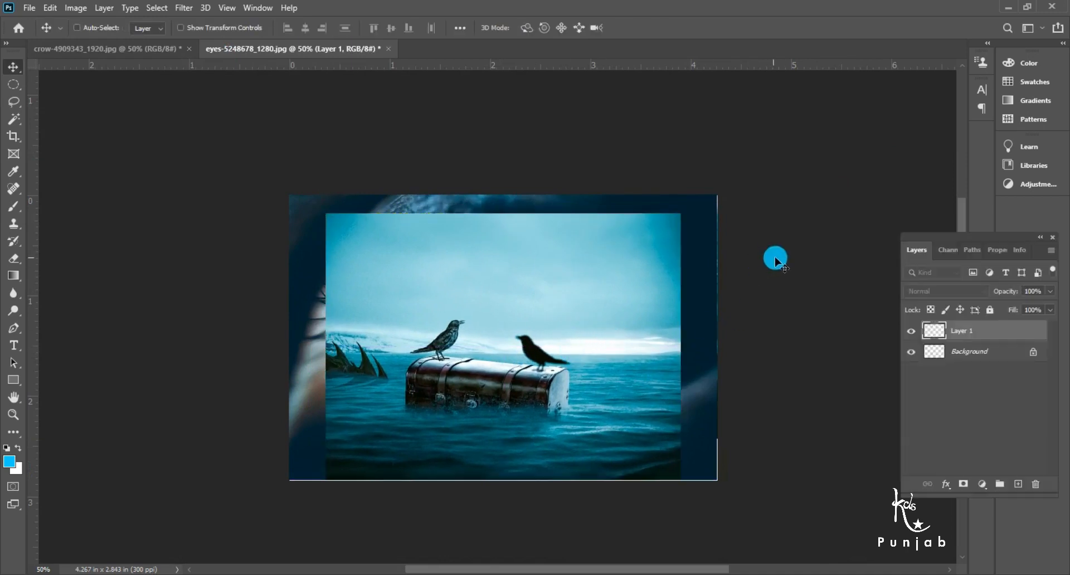
Lower the crow layer's opacity to 28% and shift it sideways so the birds sit over the iris.
{"action": "left_click_drag", "start_coordinate": [961, 250], "coordinate": [950, 60]}
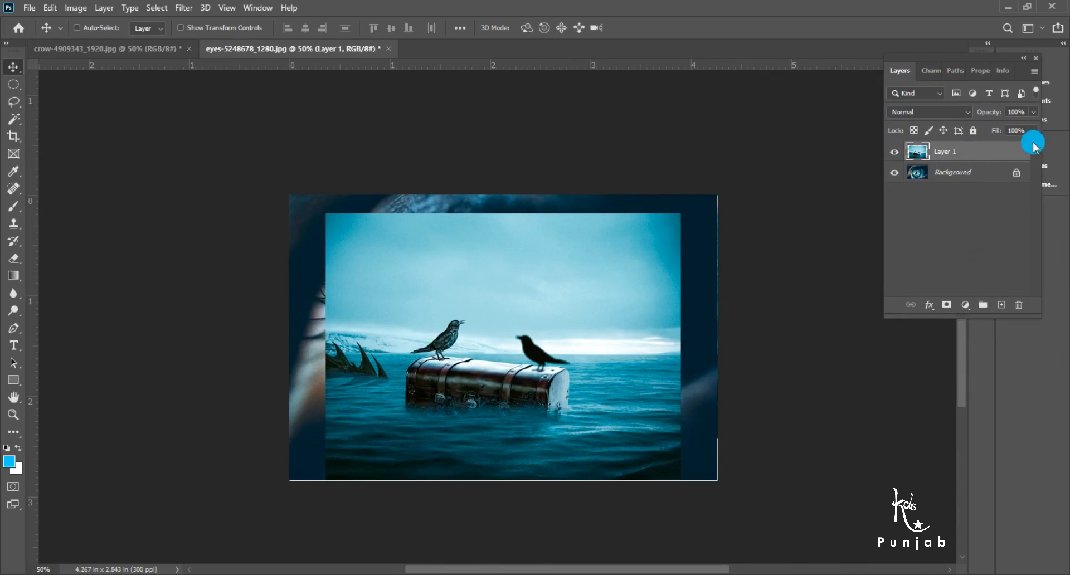
{"action": "left_click_drag", "start_coordinate": [1002, 132], "coordinate": [985, 131]}
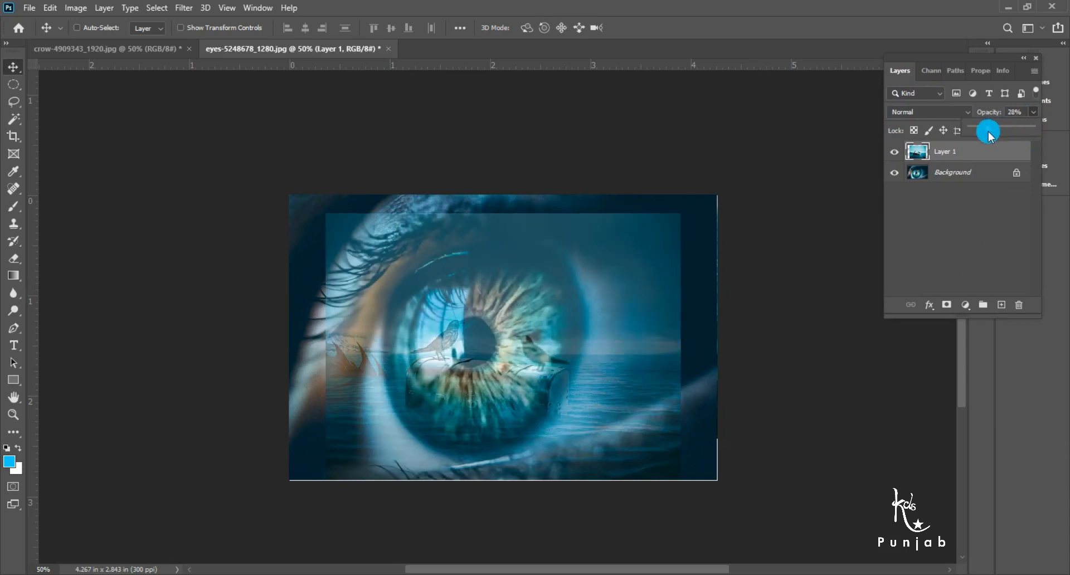
{"action": "left_click_drag", "start_coordinate": [641, 370], "coordinate": [579, 372]}
Scale the crow layer up to about 112.5% with Free Transform and align the birds and chest with the iris.
{"action": "key", "text": "ctrl+t"}
{"action": "left_click_drag", "start_coordinate": [665, 204], "coordinate": [684, 191]}
{"action": "left_click_drag", "start_coordinate": [585, 332], "coordinate": [583, 381]}
{"action": "left_click_drag", "start_coordinate": [588, 393], "coordinate": [585, 394]}
{"action": "left_click_drag", "start_coordinate": [687, 505], "coordinate": [690, 507]}
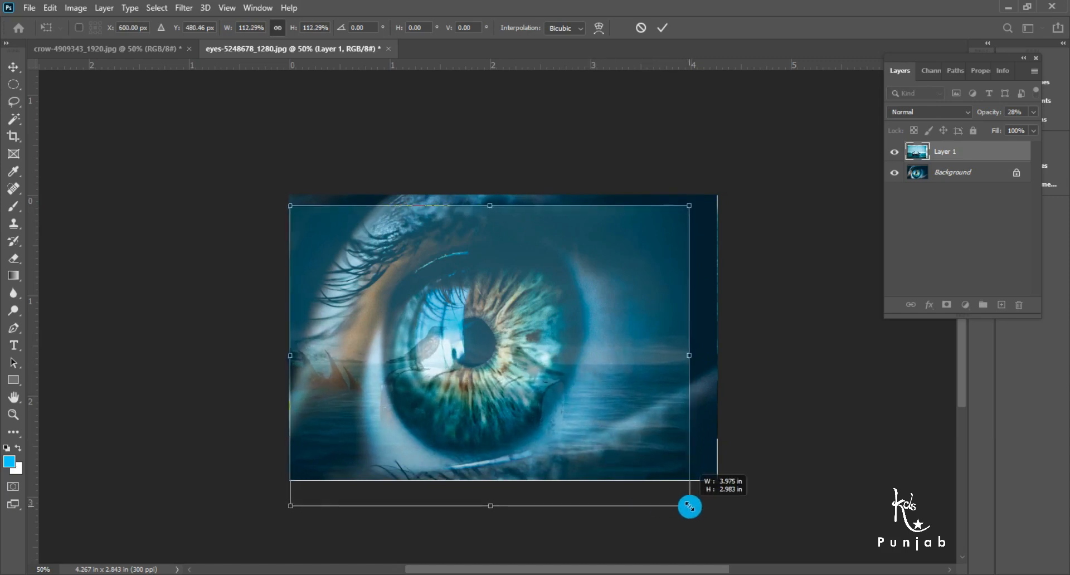
{"action": "key", "text": "Down"}
{"action": "key", "text": "Down"}
{"action": "key", "text": "Down"}
{"action": "key", "text": "Down"}
{"action": "key", "text": "Down"}
{"action": "key", "text": "Down"}
{"action": "key", "text": "Down"}
{"action": "key", "text": "Down"}
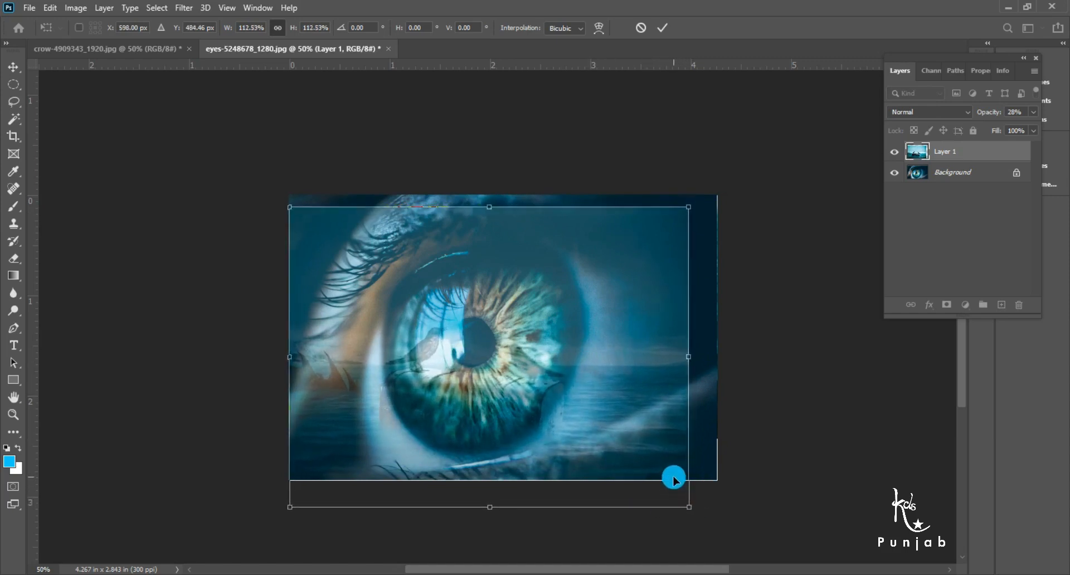
{"action": "key", "text": "Return"}
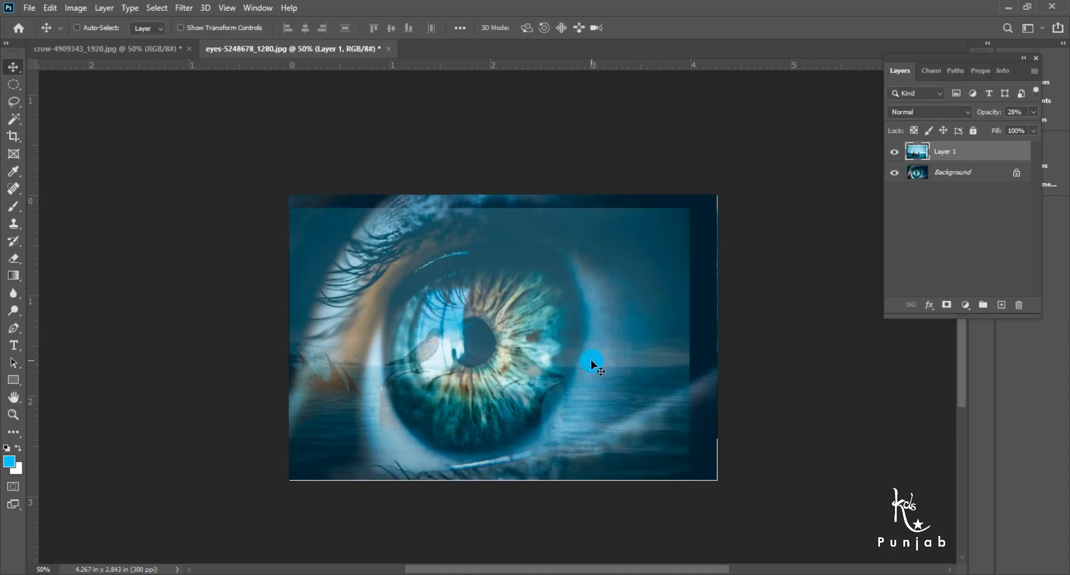
Erase the crow layer's straight outer edges around the eye with a 500 px soft Eraser at 76% opacity.
{"action": "key", "text": "z"}
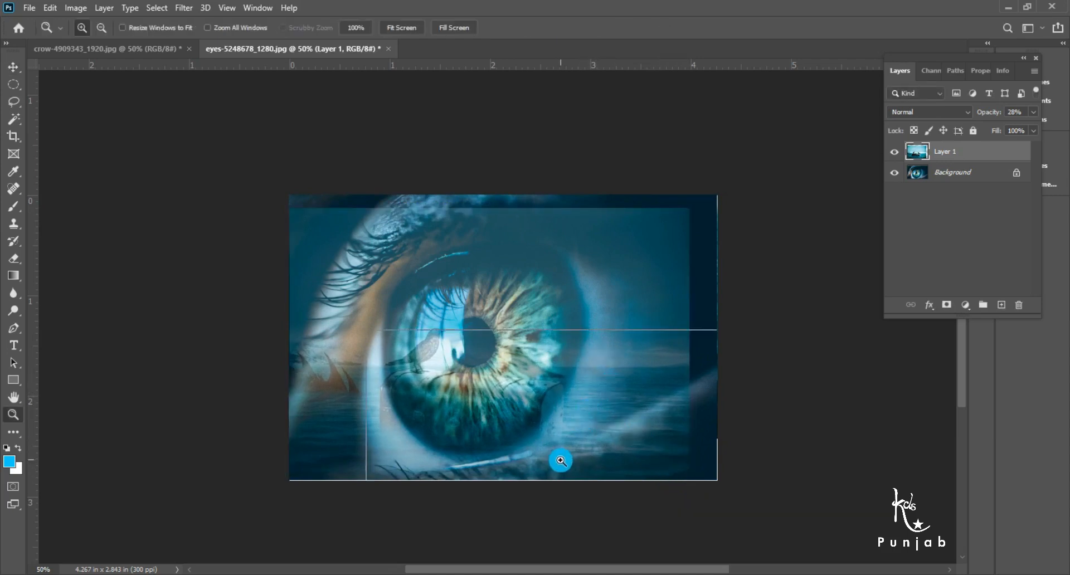
{"action": "left_click", "coordinate": [560, 460]}
{"action": "left_click", "coordinate": [600, 418], "text": "alt"}
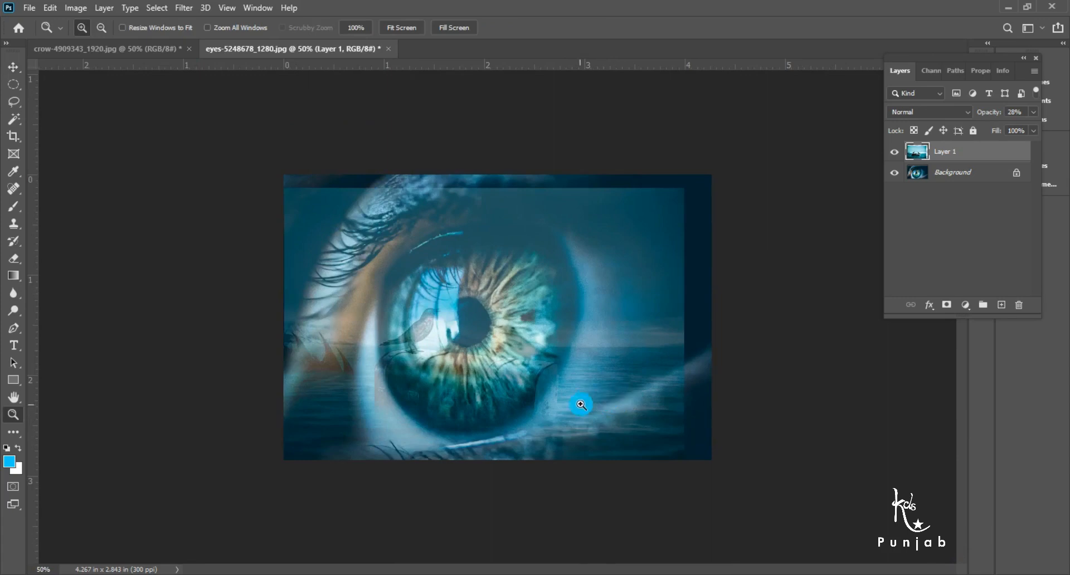
{"action": "left_click", "coordinate": [575, 410]}
{"action": "left_click", "coordinate": [576, 399], "text": "alt"}
{"action": "key", "text": "e"}
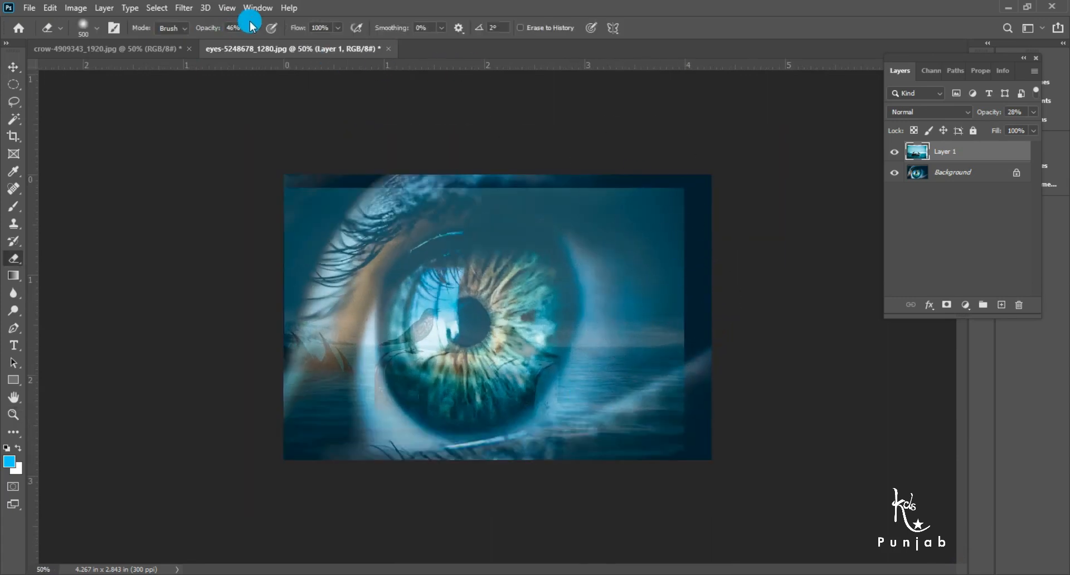
{"action": "left_click_drag", "start_coordinate": [243, 43], "coordinate": [239, 42]}
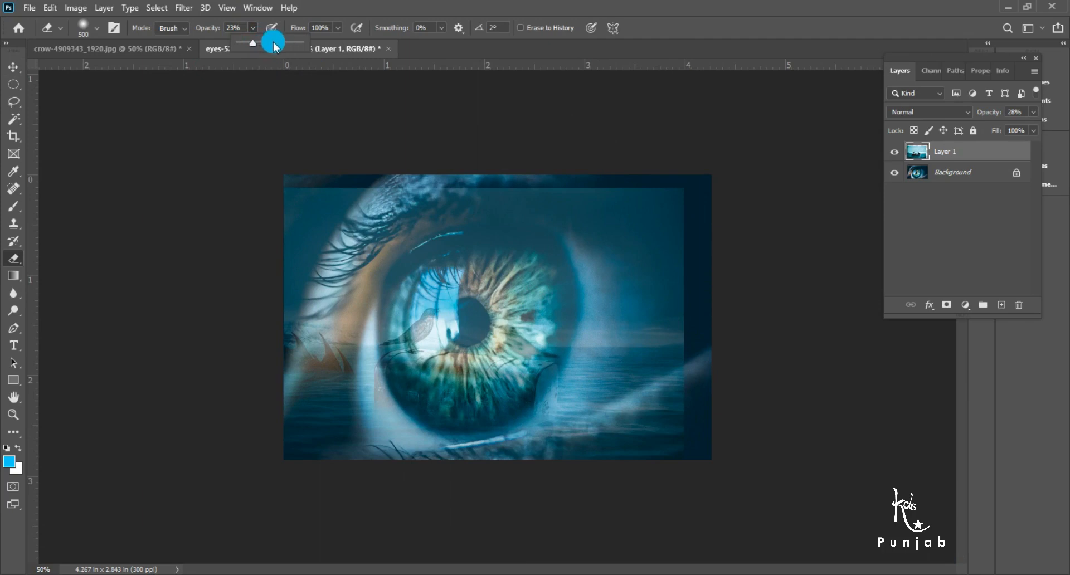
{"action": "left_click_drag", "start_coordinate": [285, 44], "coordinate": [288, 43]}
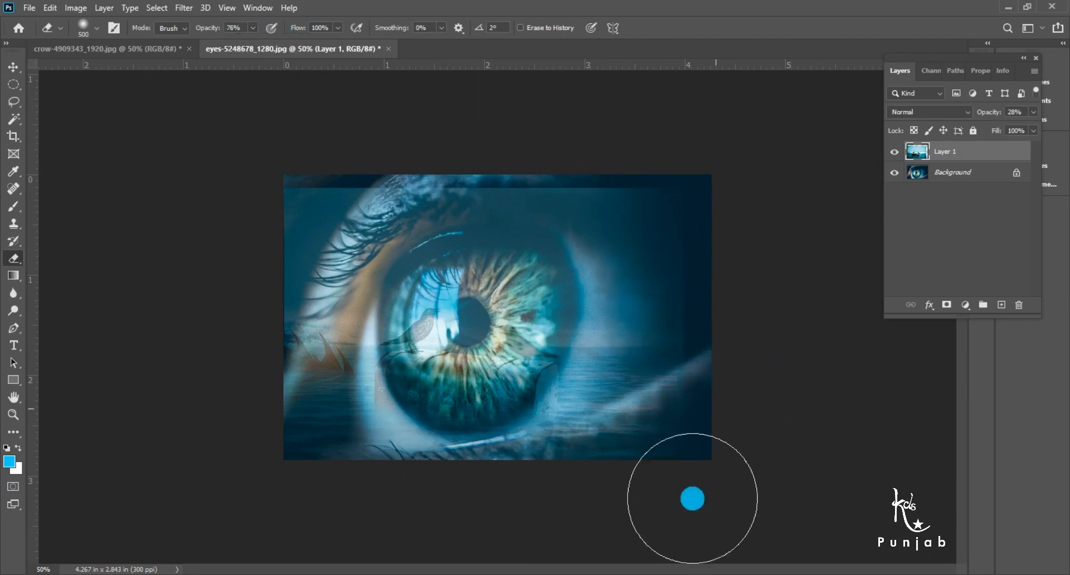
{"action": "mouse_move", "coordinate": [686, 141]}
{"action": "left_mouse_down"}
{"action": "mouse_move", "coordinate": [287, 161]}
{"action": "mouse_move", "coordinate": [265, 208]}
{"action": "mouse_move", "coordinate": [267, 330]}
{"action": "mouse_move", "coordinate": [300, 213]}
{"action": "mouse_move", "coordinate": [319, 430]}
{"action": "mouse_move", "coordinate": [356, 471]}
{"action": "mouse_move", "coordinate": [432, 507]}
{"action": "mouse_move", "coordinate": [537, 526]}
{"action": "mouse_move", "coordinate": [367, 496]}
{"action": "mouse_move", "coordinate": [617, 495]}
{"action": "mouse_move", "coordinate": [694, 507]}
{"action": "mouse_move", "coordinate": [719, 370]}
{"action": "mouse_move", "coordinate": [711, 280]}
{"action": "mouse_move", "coordinate": [740, 398]}
{"action": "mouse_move", "coordinate": [722, 335]}
{"action": "mouse_move", "coordinate": [712, 374]}
{"action": "mouse_move", "coordinate": [693, 193]}
{"action": "mouse_move", "coordinate": [620, 146]}
{"action": "mouse_move", "coordinate": [393, 143]}
{"action": "mouse_move", "coordinate": [234, 207]}
{"action": "left_mouse_up"}
Clean up the crow layer remnants outside the eye, varying the eraser size between 250 and 500 px.
{"action": "key", "text": "bracketleft"}
{"action": "key", "text": "bracketleft"}
{"action": "key", "text": "bracketleft"}
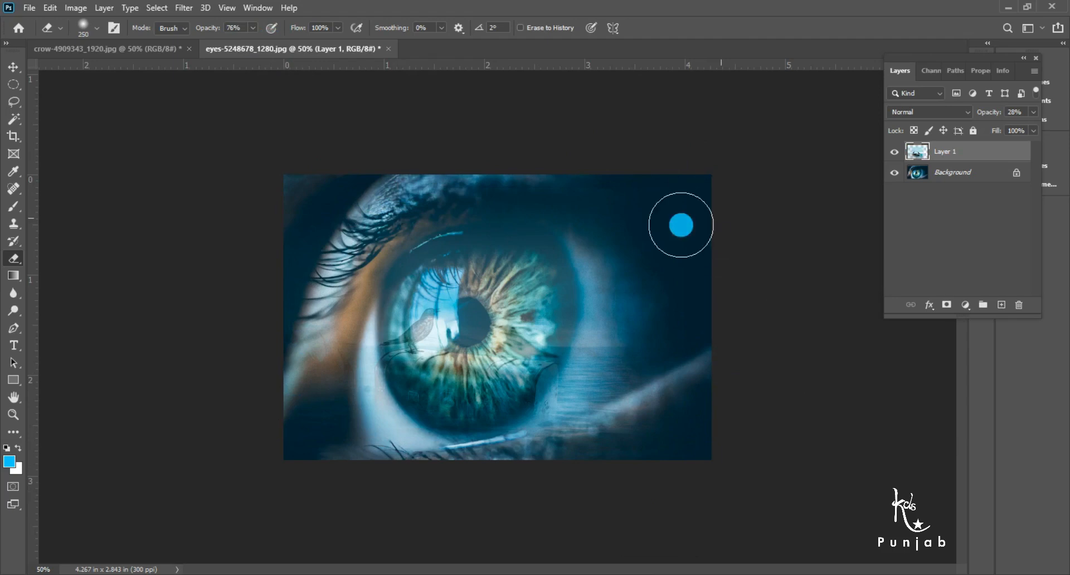
{"action": "key", "text": "bracketright"}
{"action": "key", "text": "bracketright"}
{"action": "key", "text": "bracketright"}
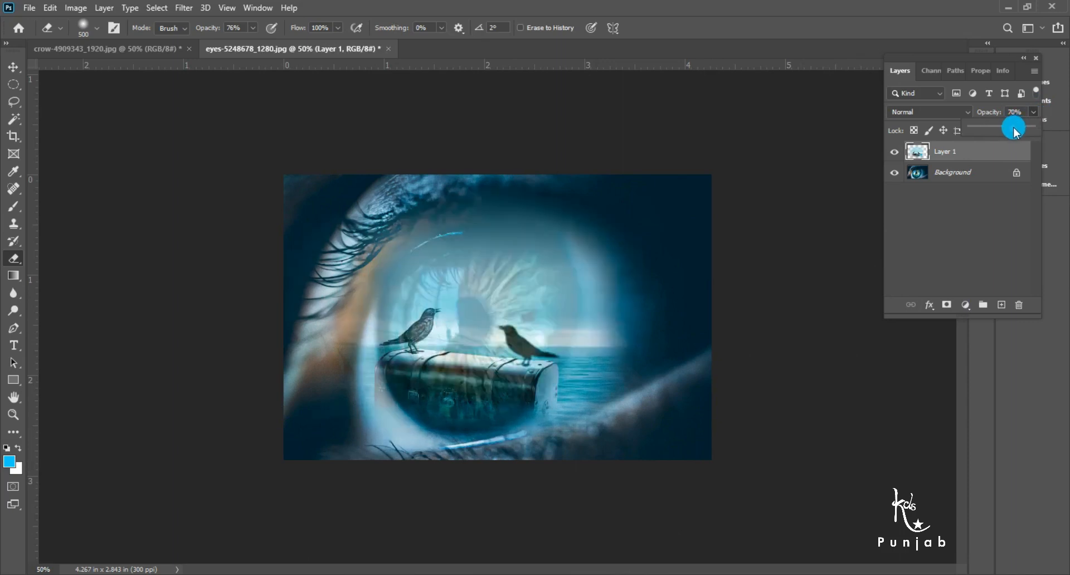
Set the crow layer's opacity to 50% and lightly erase it over the iris with a 175 px eraser at 21% opacity.
{"action": "left_click_drag", "start_coordinate": [1014, 129], "coordinate": [1004, 133]}
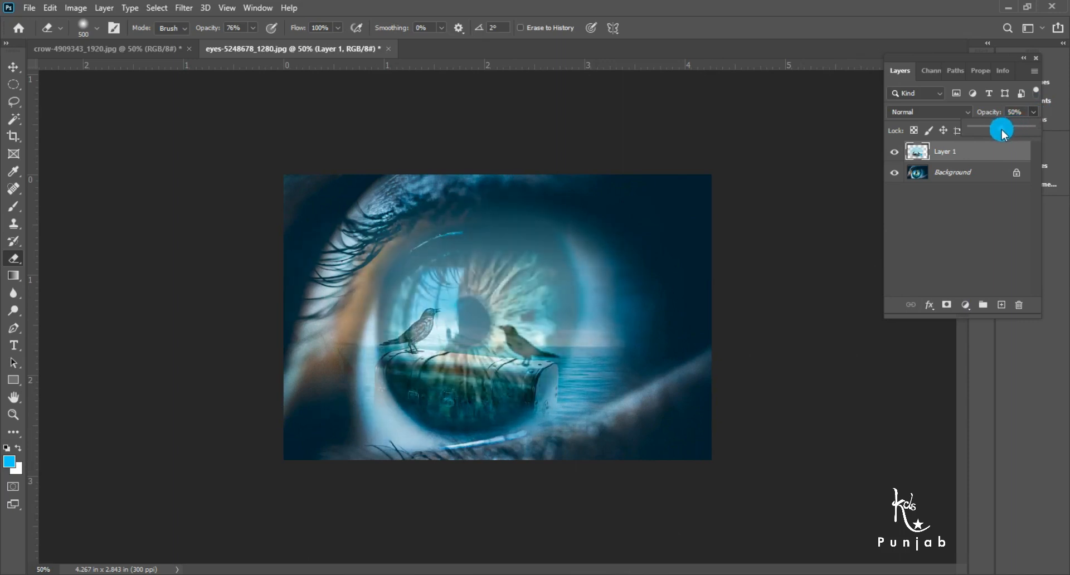
{"action": "left_click", "coordinate": [252, 28]}
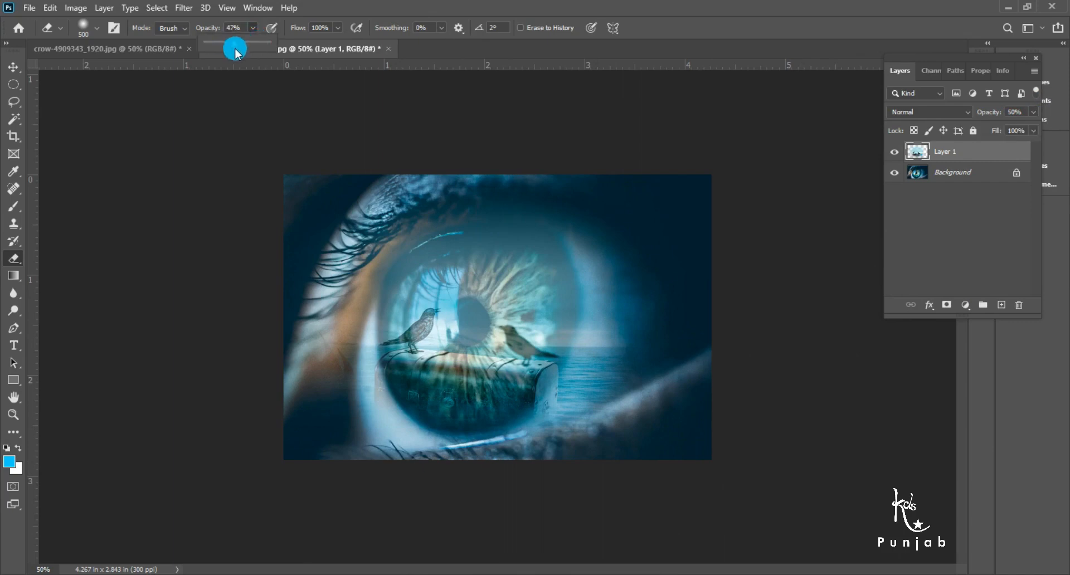
{"action": "left_click_drag", "start_coordinate": [238, 53], "coordinate": [237, 52]}
{"action": "key", "text": "bracketleft"}
{"action": "key", "text": "bracketleft"}
{"action": "key", "text": "bracketleft"}
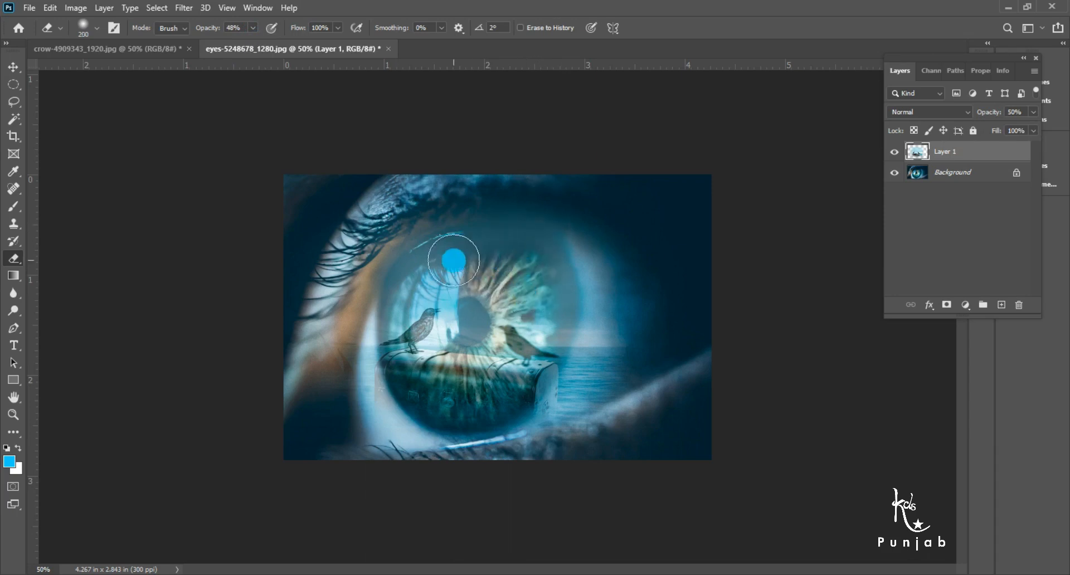
{"action": "left_click", "coordinate": [237, 46]}
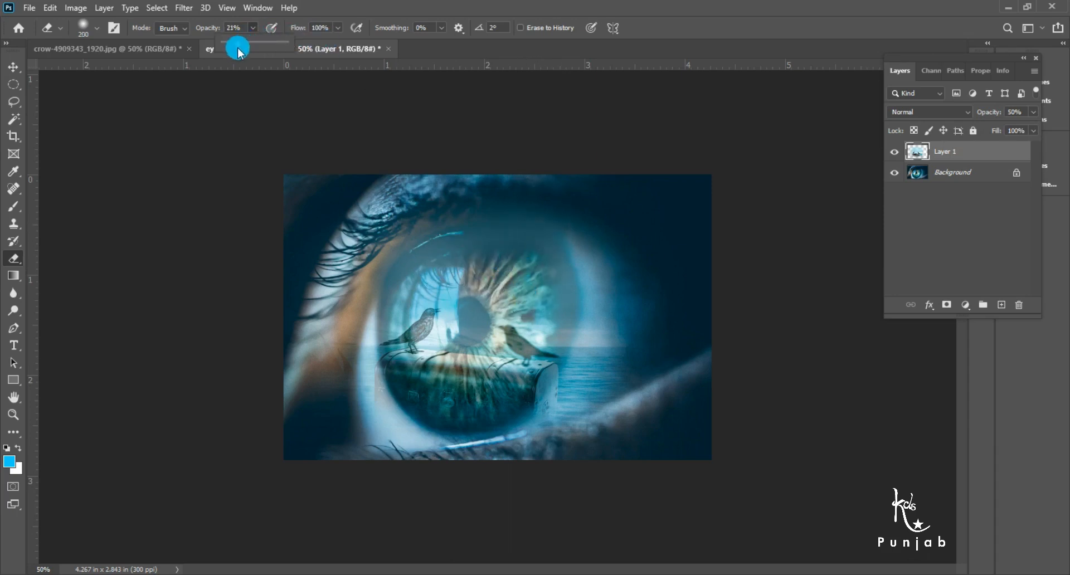
{"action": "left_click", "coordinate": [442, 266]}
{"action": "key", "text": "bracketleft"}
{"action": "mouse_move", "coordinate": [426, 260]}
{"action": "left_mouse_down"}
{"action": "mouse_move", "coordinate": [372, 303]}
{"action": "mouse_move", "coordinate": [356, 383]}
{"action": "mouse_move", "coordinate": [347, 371]}
{"action": "mouse_move", "coordinate": [358, 360]}
{"action": "mouse_move", "coordinate": [406, 438]}
{"action": "left_mouse_up"}
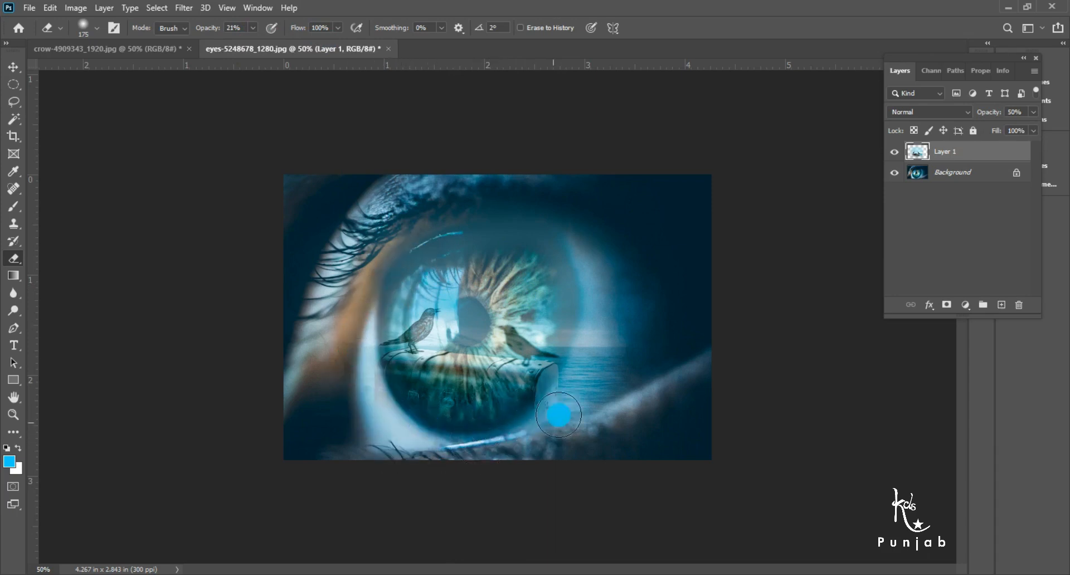
Fade the crow layer around the iris rim, chest edges and sea, reducing the eraser to 11% opacity at 200 px.
{"action": "mouse_move", "coordinate": [584, 377]}
{"action": "left_mouse_down"}
{"action": "mouse_move", "coordinate": [598, 304]}
{"action": "mouse_move", "coordinate": [550, 230]}
{"action": "mouse_move", "coordinate": [533, 218]}
{"action": "mouse_move", "coordinate": [410, 218]}
{"action": "left_mouse_up"}
{"action": "mouse_move", "coordinate": [452, 264]}
{"action": "left_mouse_down"}
{"action": "mouse_move", "coordinate": [524, 285]}
{"action": "mouse_move", "coordinate": [562, 335]}
{"action": "mouse_move", "coordinate": [565, 301]}
{"action": "mouse_move", "coordinate": [476, 249]}
{"action": "mouse_move", "coordinate": [426, 272]}
{"action": "mouse_move", "coordinate": [404, 260]}
{"action": "left_mouse_up"}
{"action": "mouse_move", "coordinate": [380, 305]}
{"action": "left_mouse_down"}
{"action": "mouse_move", "coordinate": [359, 318]}
{"action": "mouse_move", "coordinate": [387, 410]}
{"action": "left_mouse_up"}
{"action": "mouse_move", "coordinate": [434, 435]}
{"action": "left_mouse_down"}
{"action": "mouse_move", "coordinate": [459, 446]}
{"action": "mouse_move", "coordinate": [509, 437]}
{"action": "mouse_move", "coordinate": [439, 421]}
{"action": "mouse_move", "coordinate": [546, 369]}
{"action": "left_mouse_up"}
{"action": "left_click", "coordinate": [508, 541]}
{"action": "key", "text": "bracketright"}
{"action": "mouse_move", "coordinate": [463, 442]}
{"action": "left_mouse_down"}
{"action": "mouse_move", "coordinate": [517, 427]}
{"action": "mouse_move", "coordinate": [523, 445]}
{"action": "mouse_move", "coordinate": [589, 321]}
{"action": "mouse_move", "coordinate": [557, 281]}
{"action": "mouse_move", "coordinate": [544, 290]}
{"action": "mouse_move", "coordinate": [536, 234]}
{"action": "left_mouse_up"}
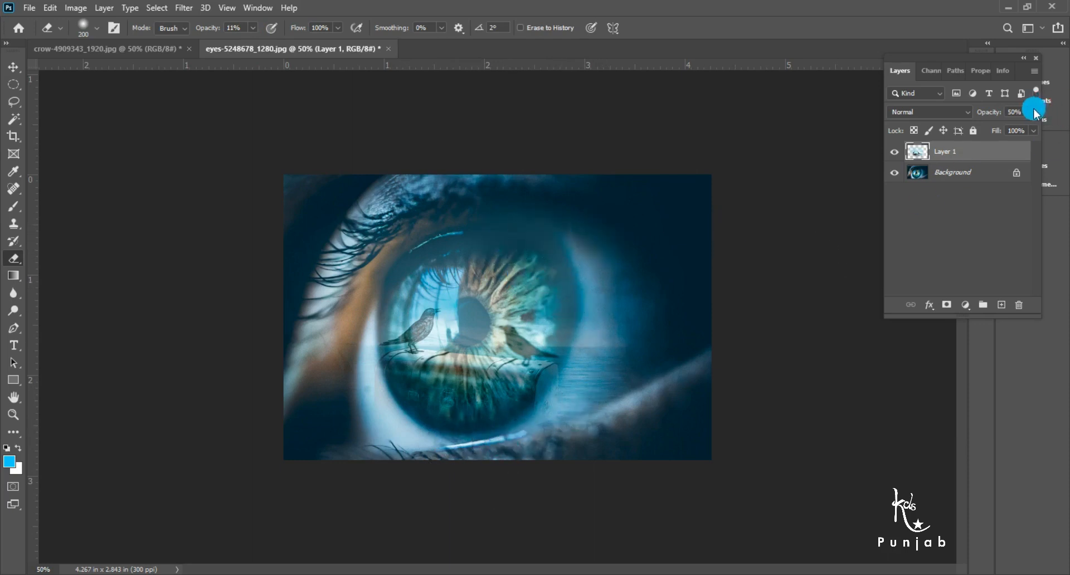
Restore the crow layer's opacity to 100% and lightly erase its remnants over the skin at the eye corner with a 400 px eraser.
{"action": "left_click_drag", "start_coordinate": [1031, 134], "coordinate": [1041, 136]}
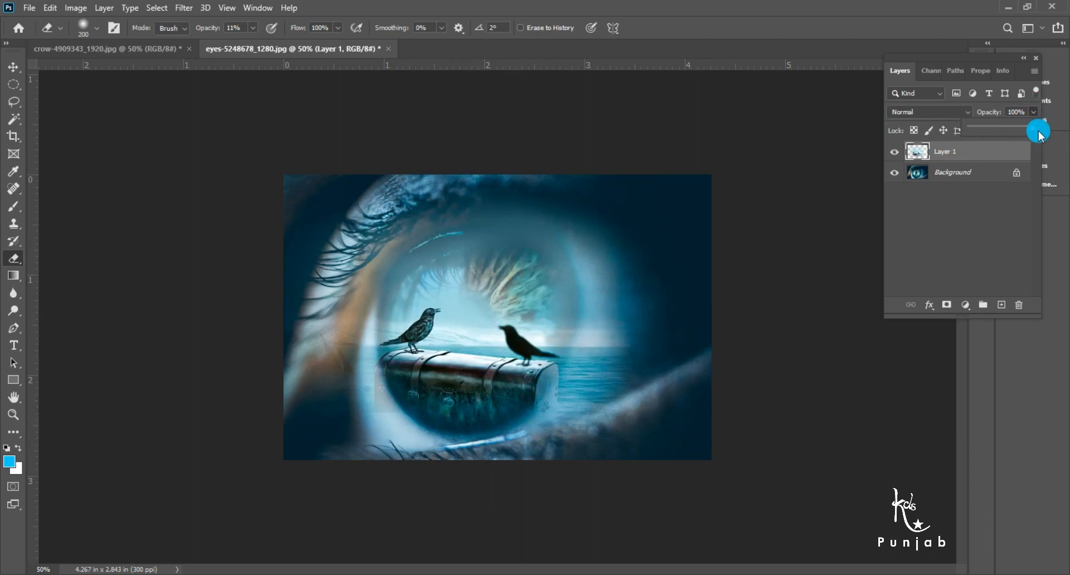
{"action": "left_click", "coordinate": [592, 351]}
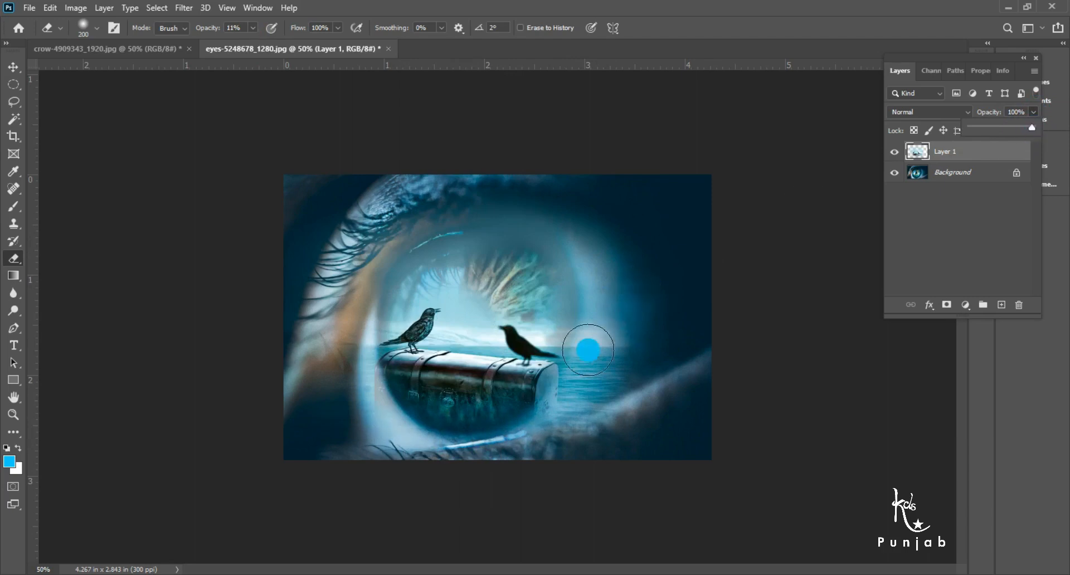
{"action": "key", "text": "z"}
{"action": "left_click", "coordinate": [536, 443]}
{"action": "key", "text": "e"}
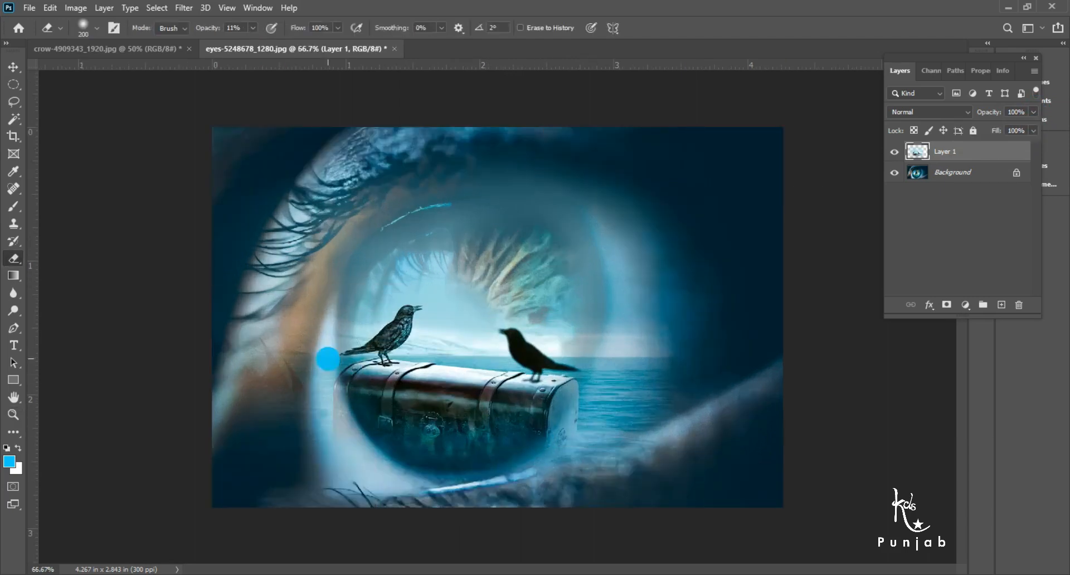
{"action": "key", "text": "bracketright"}
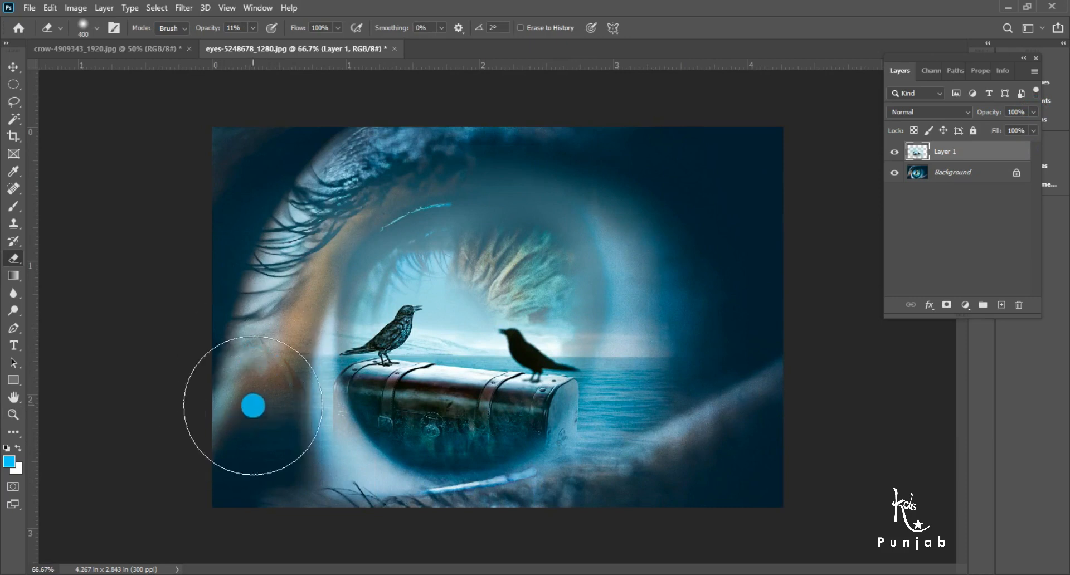
Erase the crow layer's leftovers over the lashes, upper lid and dark outer skin with the eraser at 51% opacity.
{"action": "left_click_drag", "start_coordinate": [267, 44], "coordinate": [278, 43]}
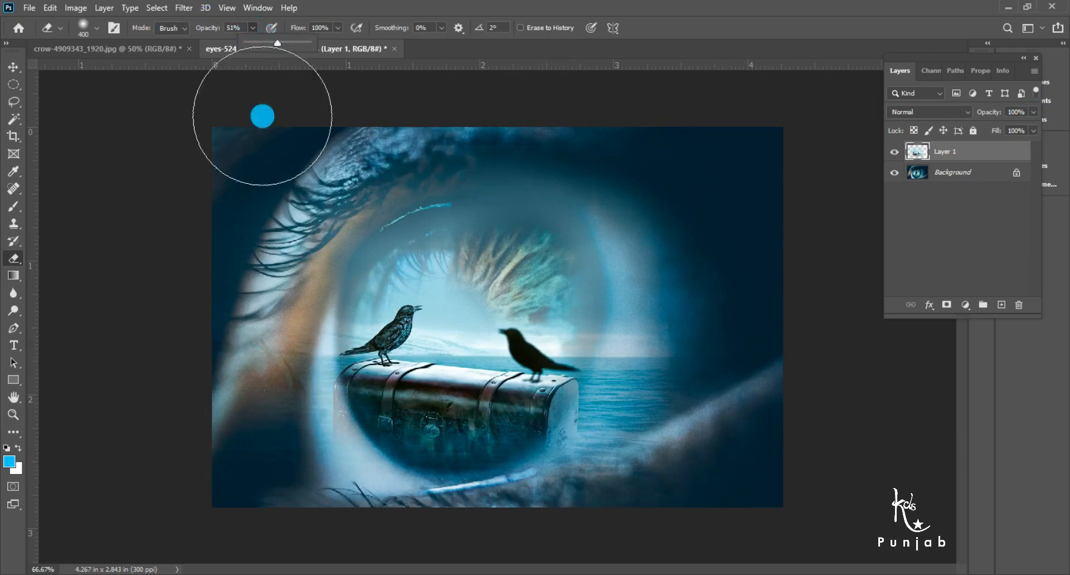
{"action": "key", "text": "bracketleft"}
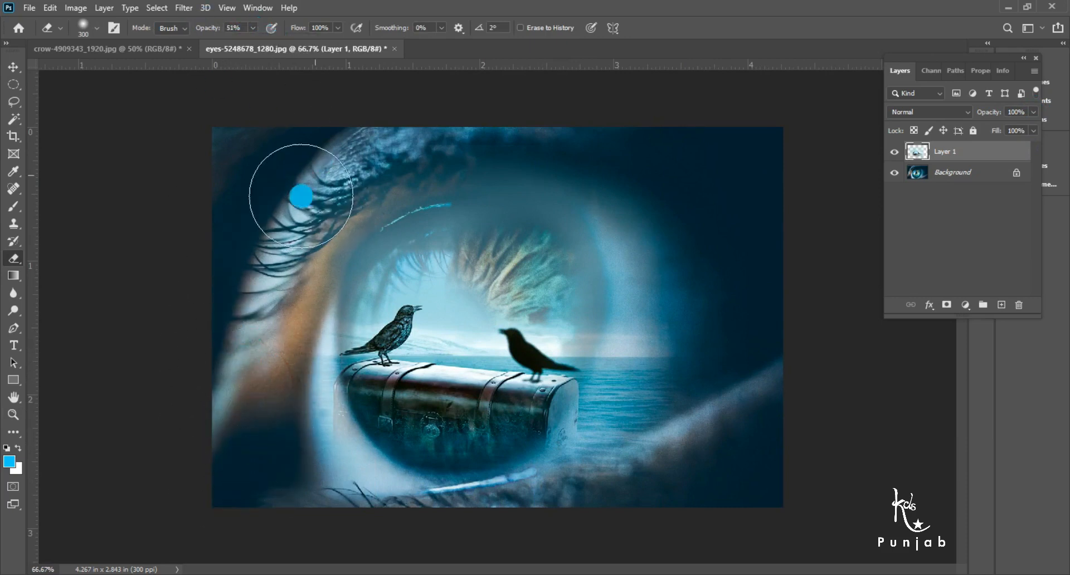
{"action": "key", "text": "bracketright"}
{"action": "key", "text": "bracketleft"}
{"action": "key", "text": "bracketleft"}
{"action": "key", "text": "bracketright"}
{"action": "key", "text": "bracketright"}
{"action": "key", "text": "bracketright"}
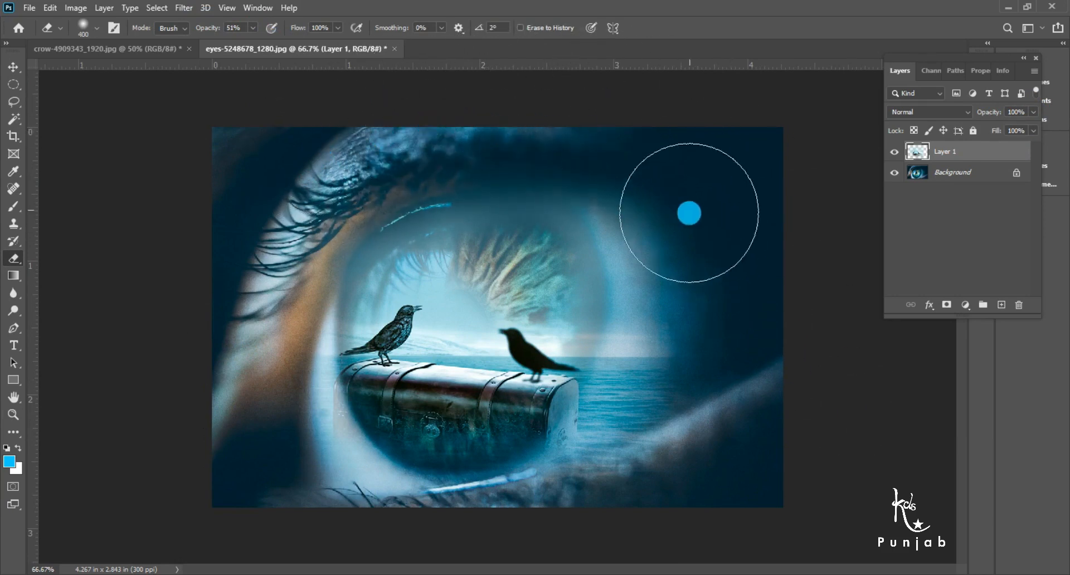
{"action": "left_click_drag", "start_coordinate": [688, 214], "coordinate": [764, 338]}
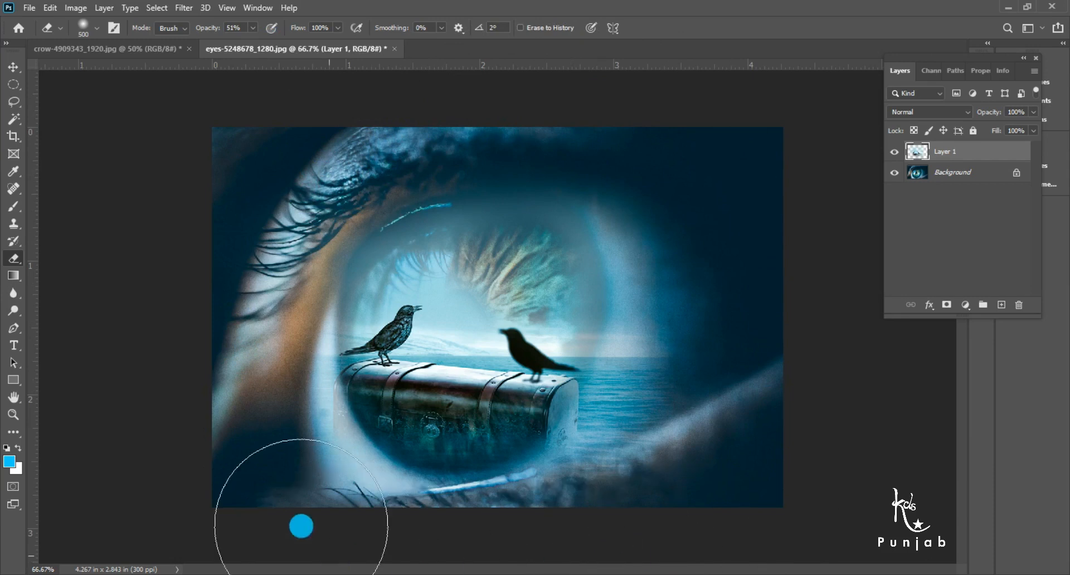
Erase the crow layer's edge over the white of the eye beside the chest with a 250 px eraser.
{"action": "key", "text": "bracketleft"}
{"action": "key", "text": "bracketleft"}
{"action": "key", "text": "bracketleft"}
{"action": "left_click_drag", "start_coordinate": [318, 441], "coordinate": [341, 488]}
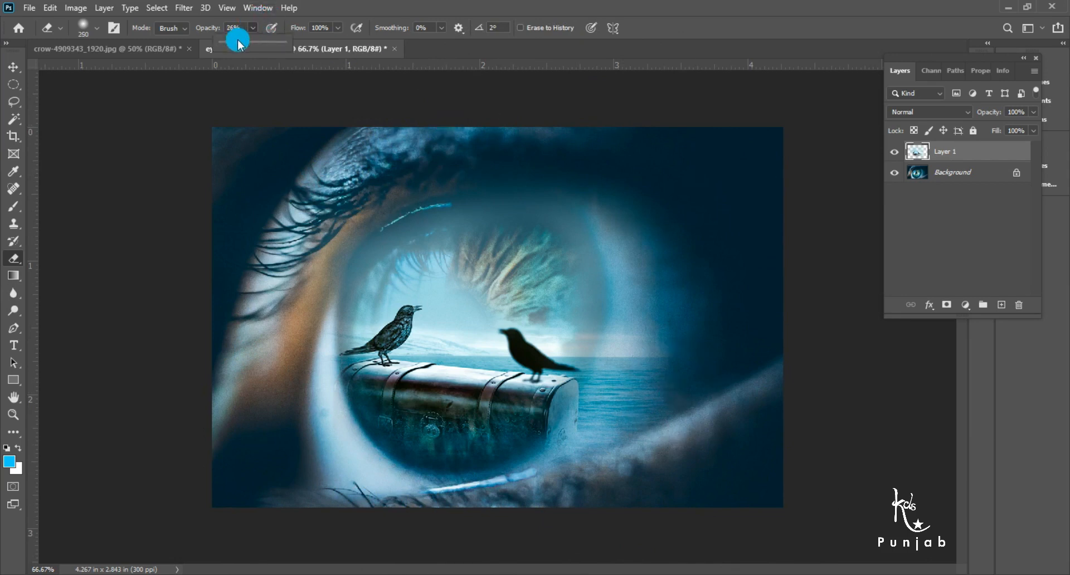
Partly reveal the pupil between the two birds using a 100 to 125 px eraser at 15% opacity.
{"action": "key", "text": "bracketleft"}
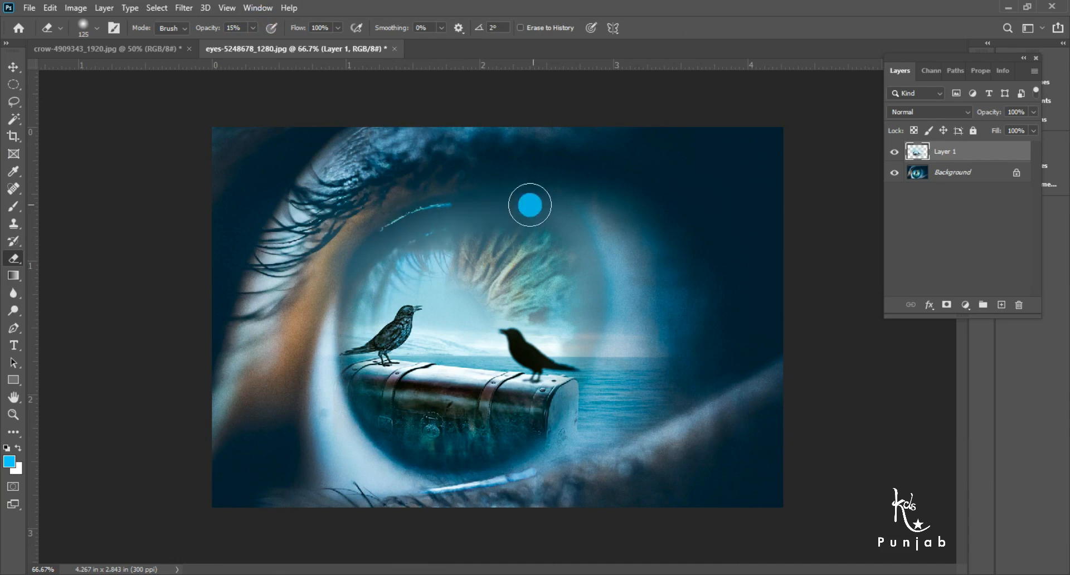
{"action": "key", "text": "bracketleft"}
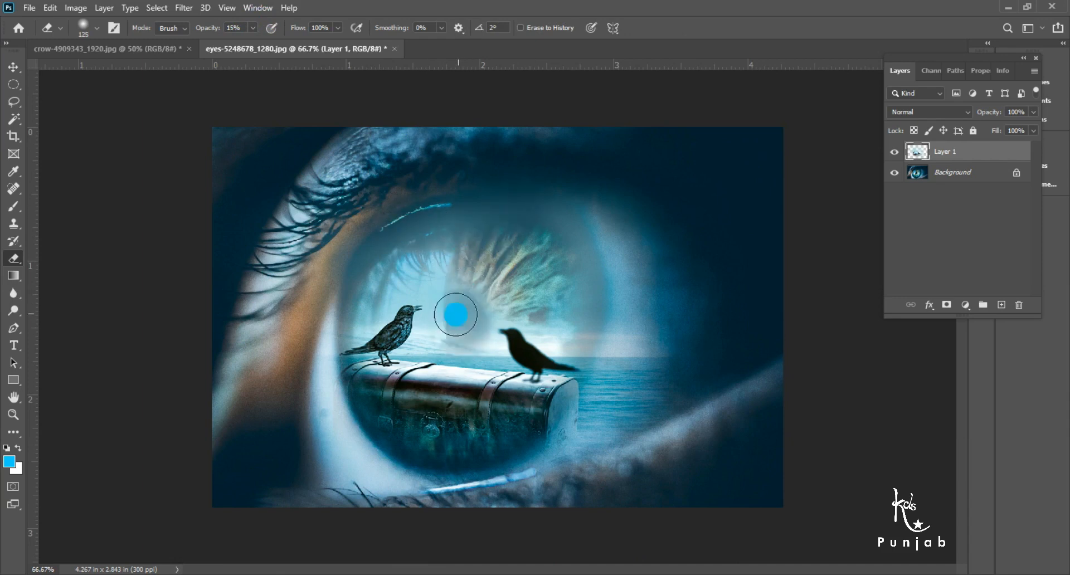
{"action": "key", "text": "bracketleft"}
{"action": "left_click_drag", "start_coordinate": [468, 341], "coordinate": [460, 331]}
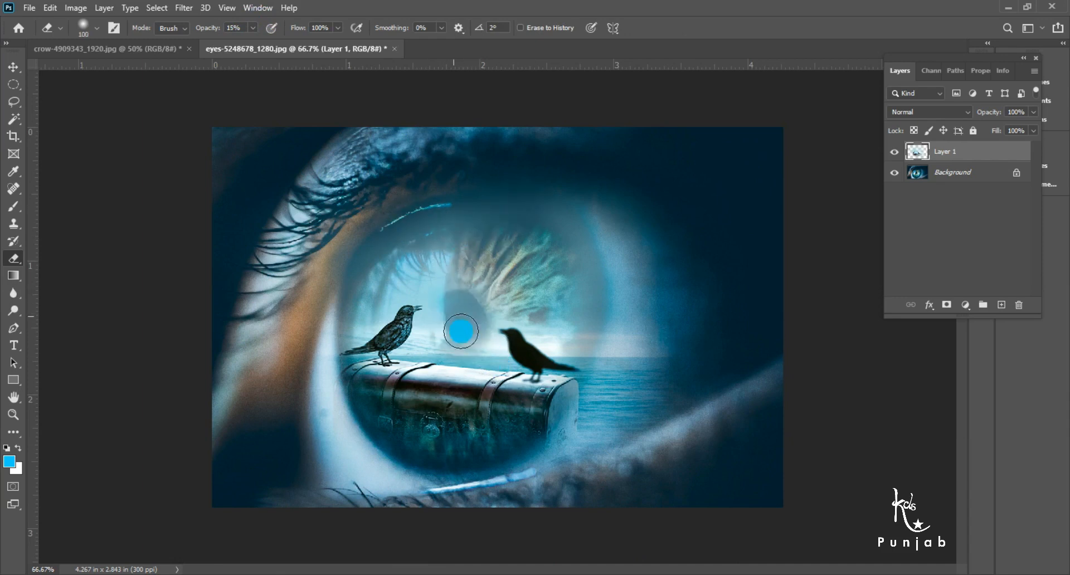
Soften the crow layer over the upper iris, sea and chest base with a 175 to 200 px eraser at 15% opacity.
{"action": "key", "text": "bracketright"}
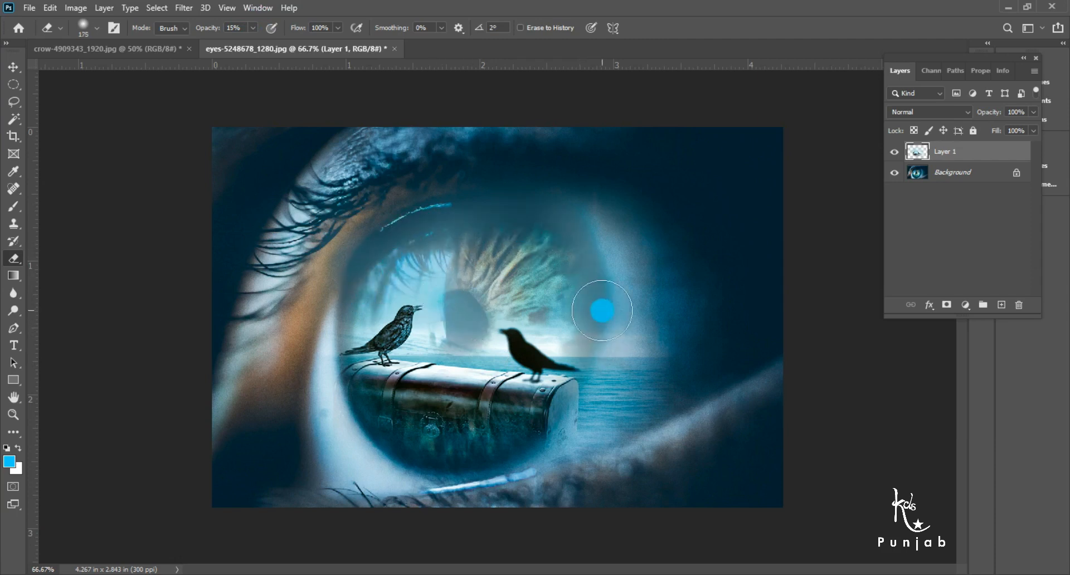
{"action": "mouse_move", "coordinate": [538, 439]}
{"action": "left_mouse_down"}
{"action": "mouse_move", "coordinate": [478, 457]}
{"action": "mouse_move", "coordinate": [392, 417]}
{"action": "mouse_move", "coordinate": [546, 429]}
{"action": "mouse_move", "coordinate": [407, 426]}
{"action": "mouse_move", "coordinate": [478, 458]}
{"action": "mouse_move", "coordinate": [502, 462]}
{"action": "left_mouse_up"}
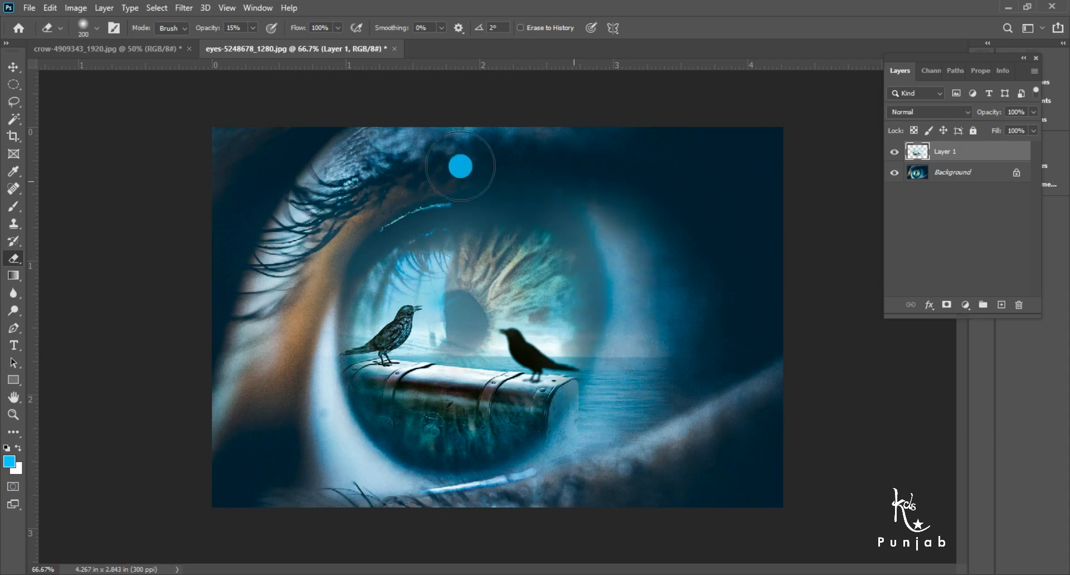
{"action": "key", "text": "bracketright"}
{"action": "key", "text": "bracketright"}
{"action": "left_click_drag", "start_coordinate": [426, 209], "coordinate": [471, 235]}
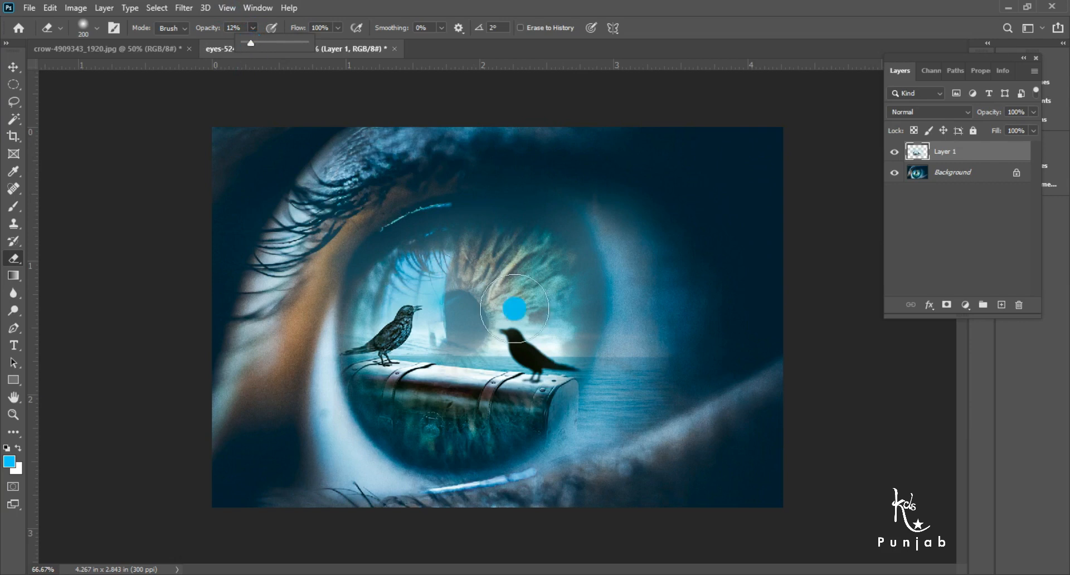
Blend the pupil and the chest's top edge into the iris with a 100 px eraser at 12% opacity.
{"action": "key", "text": "bracketleft"}
{"action": "key", "text": "bracketleft"}
{"action": "key", "text": "bracketleft"}
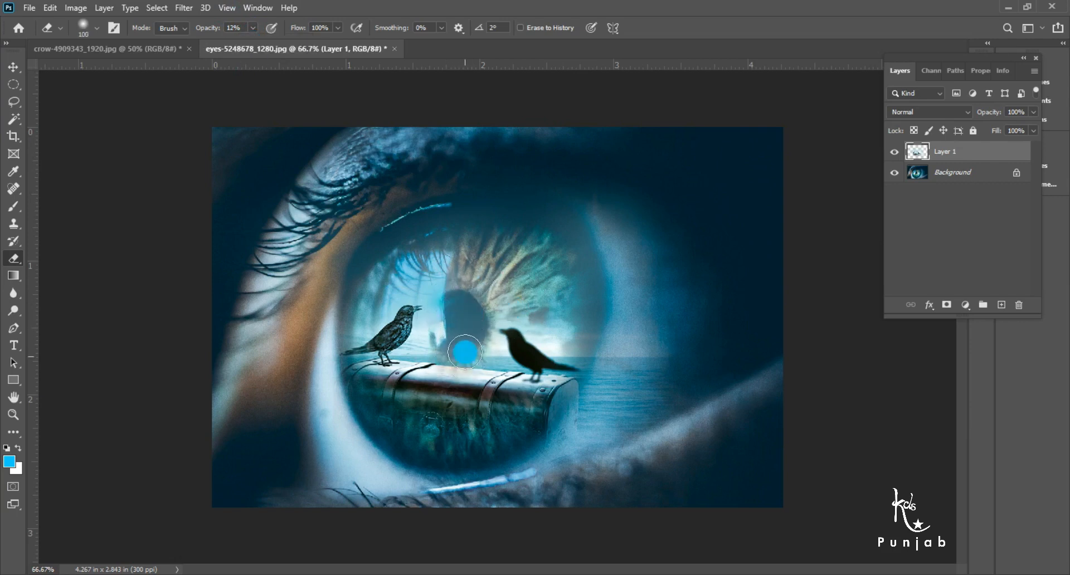
{"action": "left_click_drag", "start_coordinate": [500, 374], "coordinate": [438, 355]}
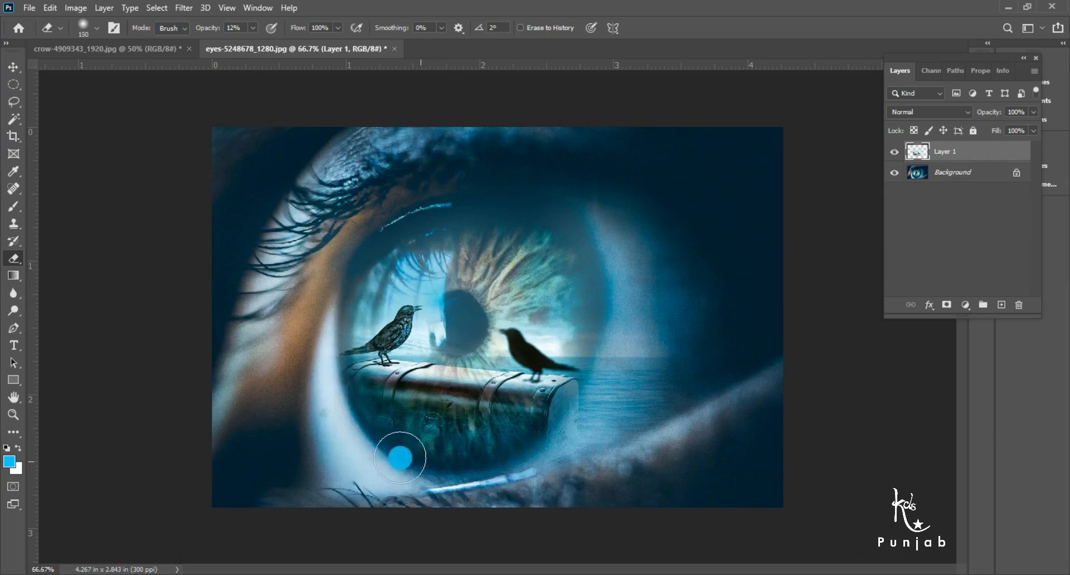
Soften the crow layer along the iris's lower edge and across its upper part with a 200 px eraser at 12% opacity.
{"action": "key", "text": "bracketright"}
{"action": "mouse_move", "coordinate": [447, 467]}
{"action": "left_mouse_down"}
{"action": "mouse_move", "coordinate": [423, 476]}
{"action": "mouse_move", "coordinate": [394, 461]}
{"action": "mouse_move", "coordinate": [442, 478]}
{"action": "left_mouse_up"}
{"action": "mouse_move", "coordinate": [610, 291]}
{"action": "left_mouse_down"}
{"action": "mouse_move", "coordinate": [585, 237]}
{"action": "mouse_move", "coordinate": [551, 203]}
{"action": "mouse_move", "coordinate": [396, 214]}
{"action": "mouse_move", "coordinate": [366, 265]}
{"action": "left_mouse_up"}
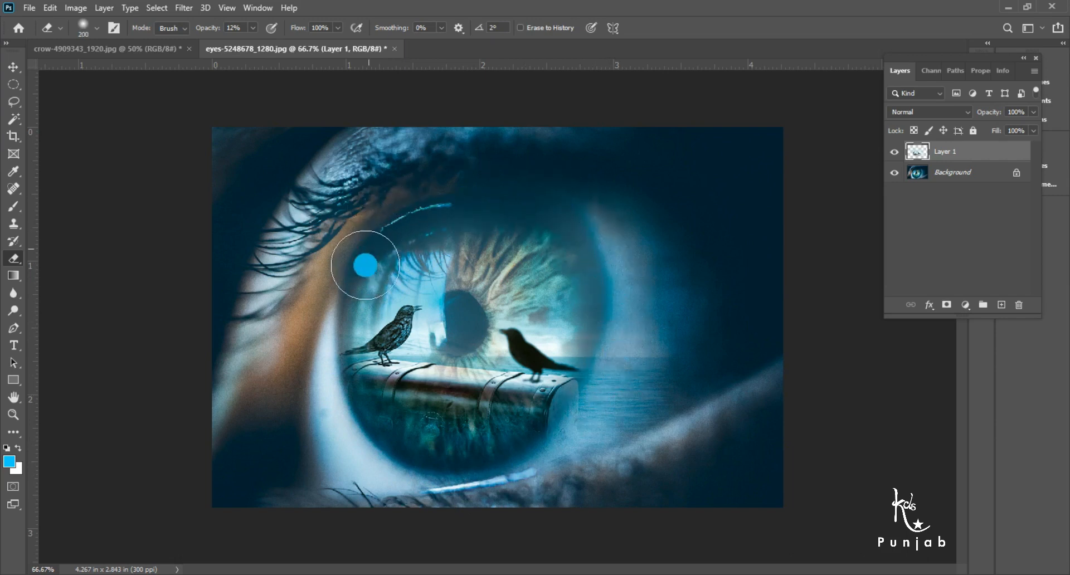
Fade the front of the chest into the lower iris with a 125 px eraser at 12% opacity.
{"action": "key", "text": "bracketleft"}
{"action": "key", "text": "bracketleft"}
{"action": "key", "text": "bracketleft"}
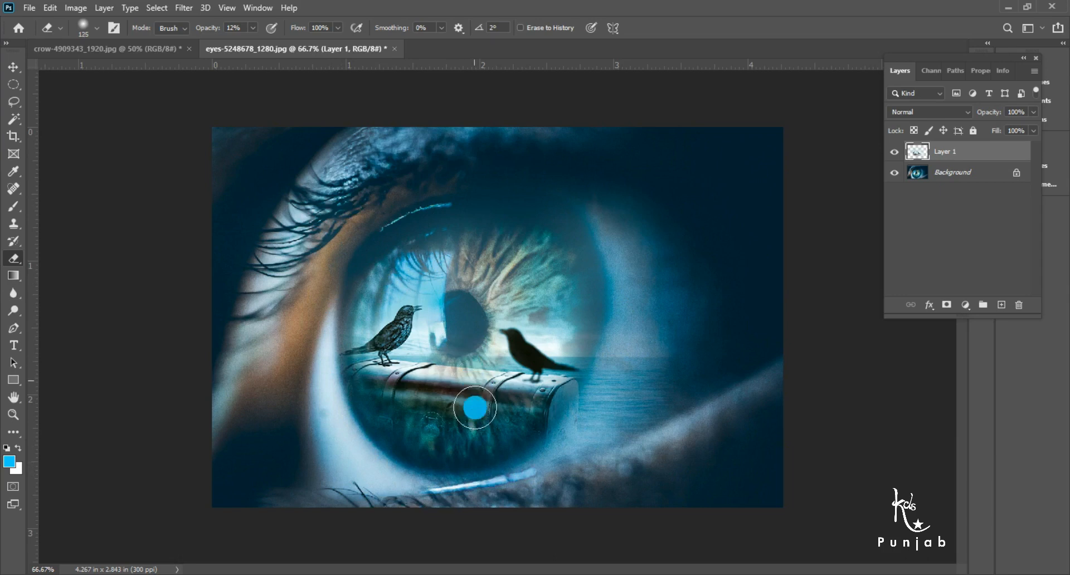
{"action": "key", "text": "bracketleft"}
{"action": "mouse_move", "coordinate": [379, 406]}
{"action": "left_mouse_down"}
{"action": "mouse_move", "coordinate": [410, 458]}
{"action": "mouse_move", "coordinate": [466, 458]}
{"action": "mouse_move", "coordinate": [444, 444]}
{"action": "left_mouse_up"}
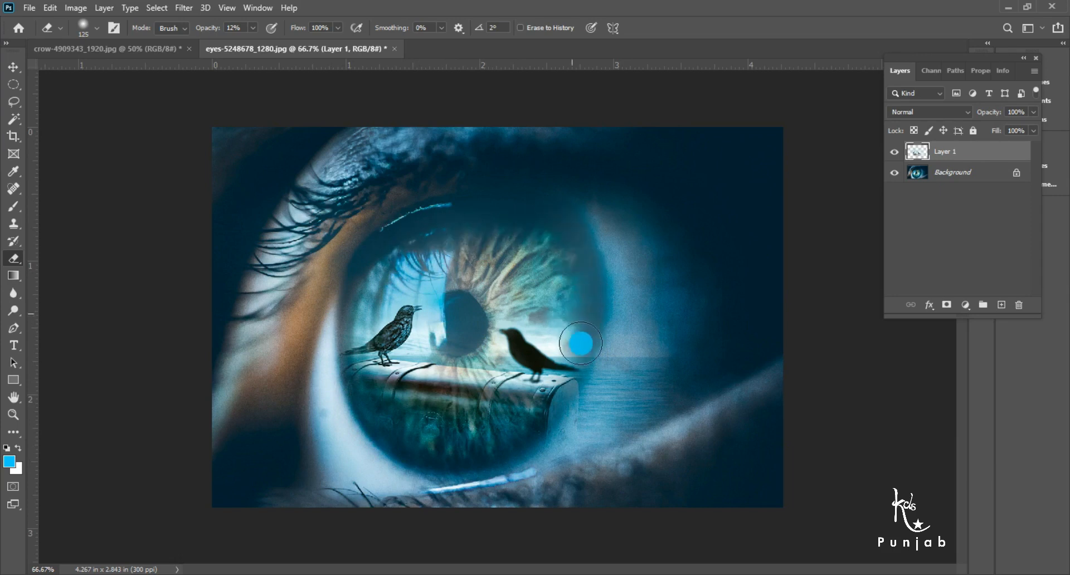
Reveal more iris texture through the pupil area and chest front with a 100 to 125 px eraser at 12% opacity.
{"action": "key", "text": "z"}
{"action": "left_click", "coordinate": [582, 426], "text": "alt"}
{"action": "left_click", "coordinate": [571, 415], "text": "alt"}
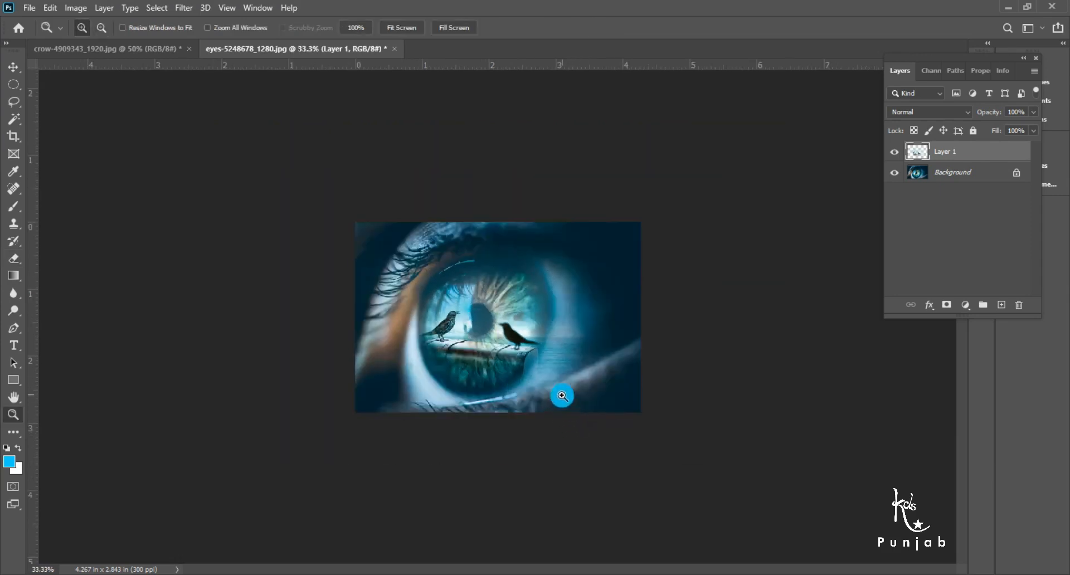
{"action": "left_click_drag", "start_coordinate": [413, 251], "coordinate": [616, 425]}
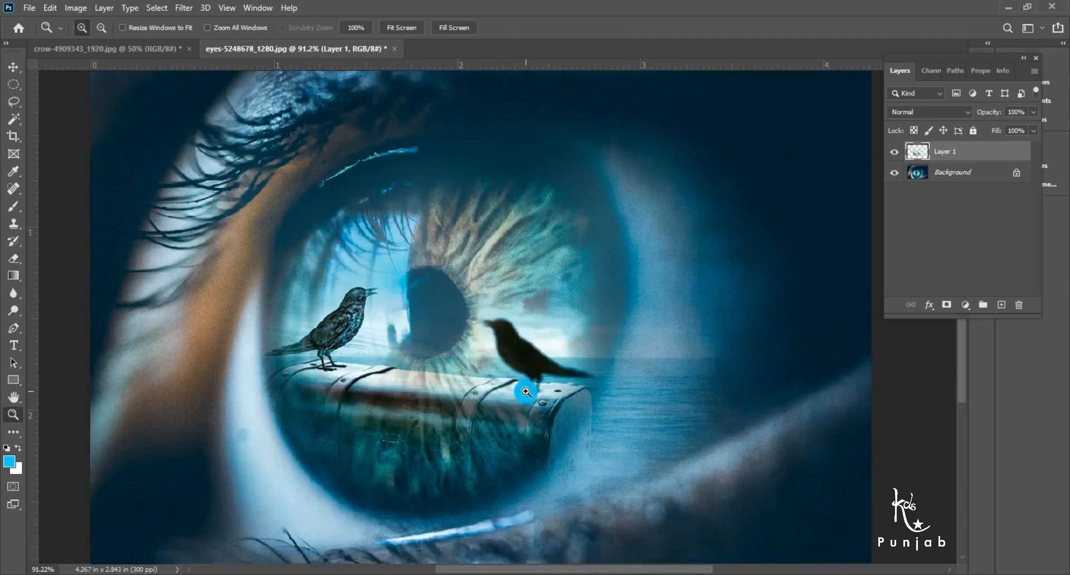
{"action": "key", "text": "e"}
{"action": "key", "text": "bracketright"}
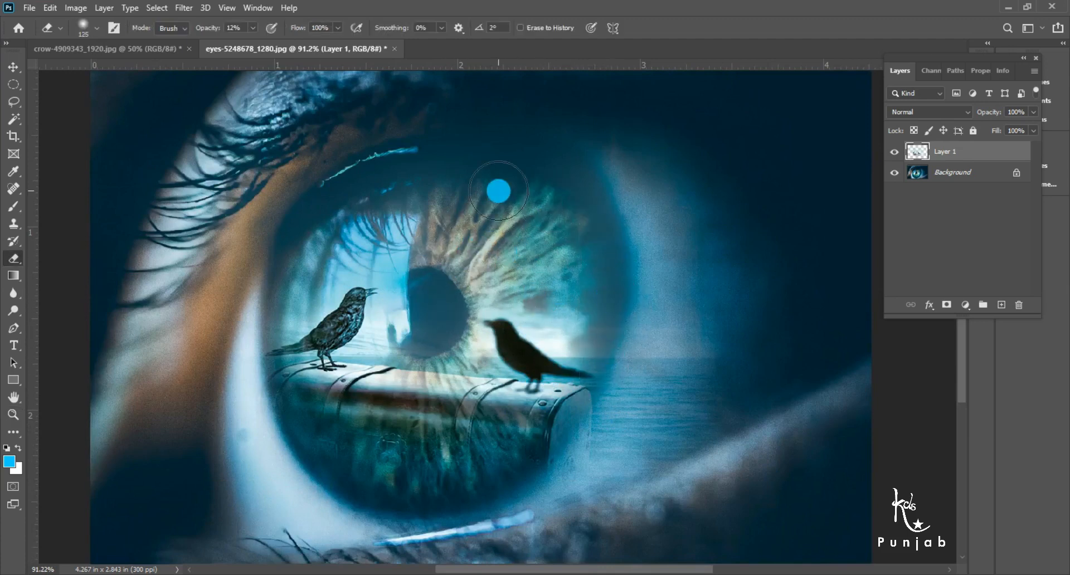
{"action": "key", "text": "bracketleft"}
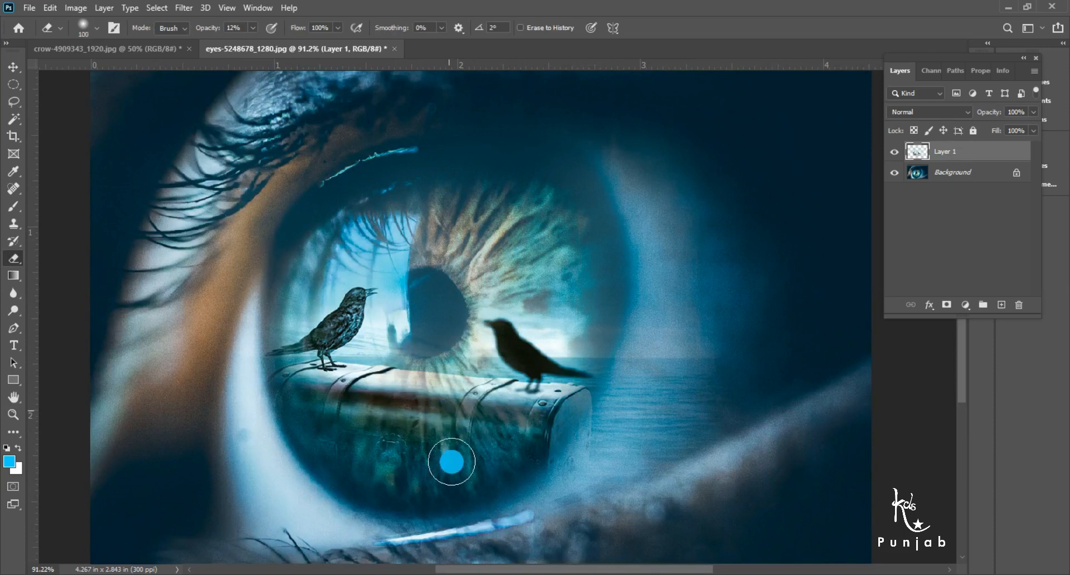
{"action": "key", "text": "bracketleft"}
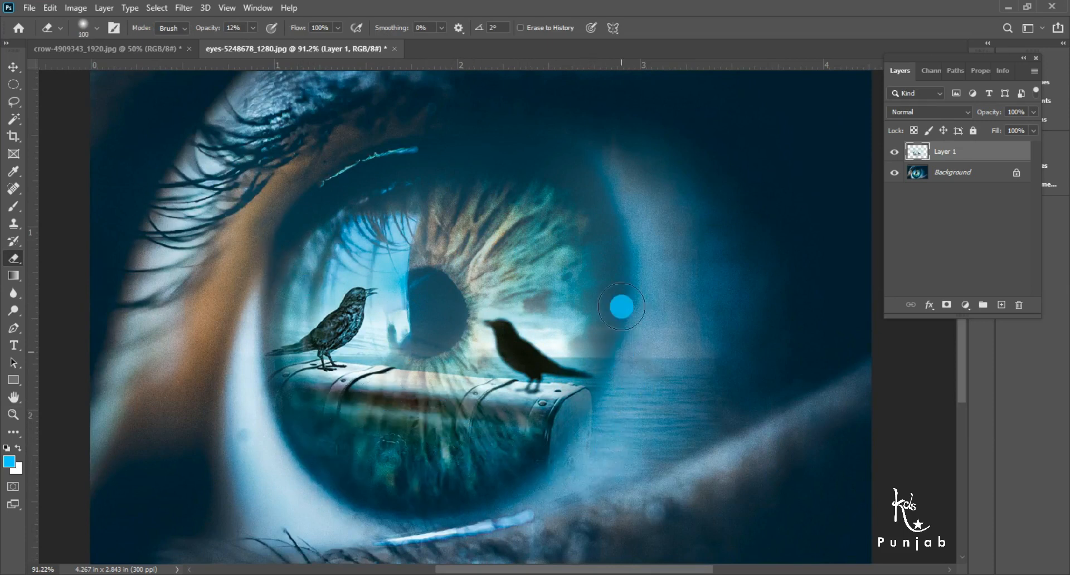
{"action": "key", "text": "bracketright"}
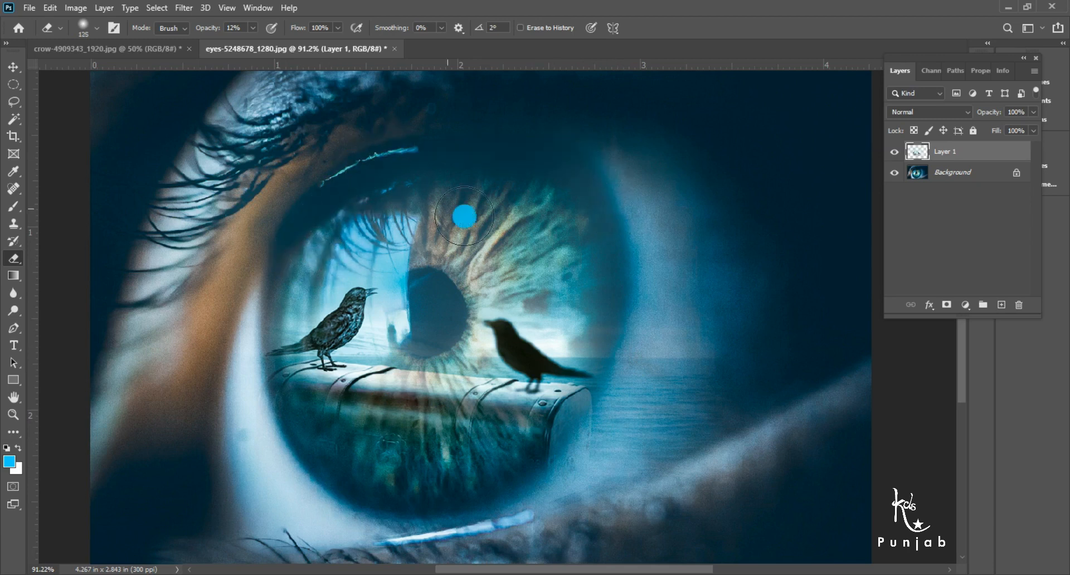
{"action": "mouse_move", "coordinate": [430, 332]}
{"action": "left_mouse_down"}
{"action": "mouse_move", "coordinate": [430, 298]}
{"action": "mouse_move", "coordinate": [448, 324]}
{"action": "mouse_move", "coordinate": [427, 318]}
{"action": "mouse_move", "coordinate": [414, 290]}
{"action": "mouse_move", "coordinate": [417, 321]}
{"action": "left_mouse_up"}
{"action": "key", "text": "bracketleft"}
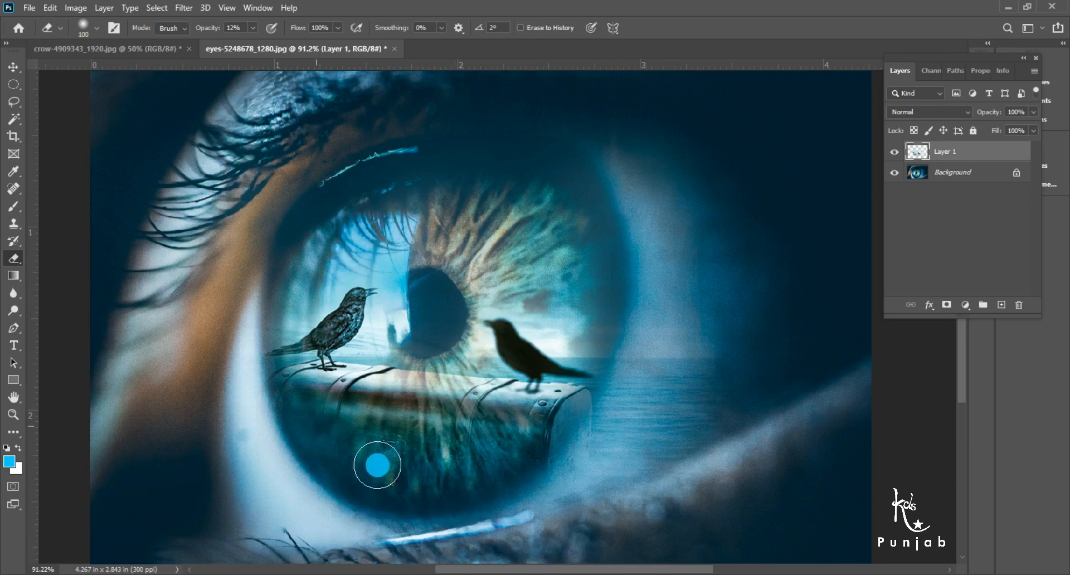
Apply a Brightness/Contrast adjustment to the crow layer with brightness 26 and contrast 37.
{"action": "key", "text": "z"}
{"action": "left_click", "coordinate": [528, 429], "text": "alt"}
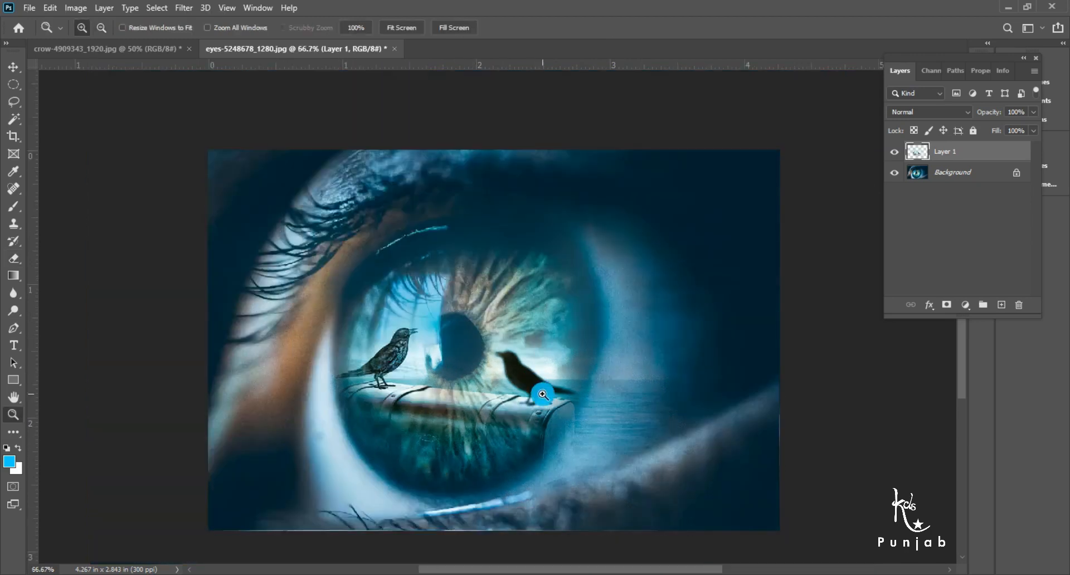
{"action": "key", "text": "v"}
{"action": "left_click", "coordinate": [75, 7]}
{"action": "mouse_move", "coordinate": [97, 42]}
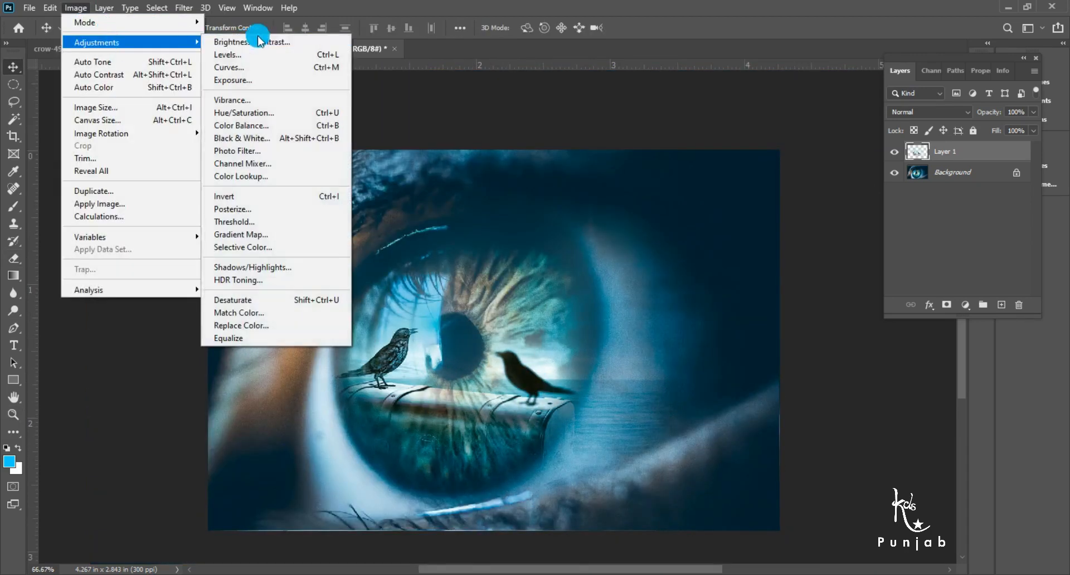
{"action": "left_click", "coordinate": [309, 41]}
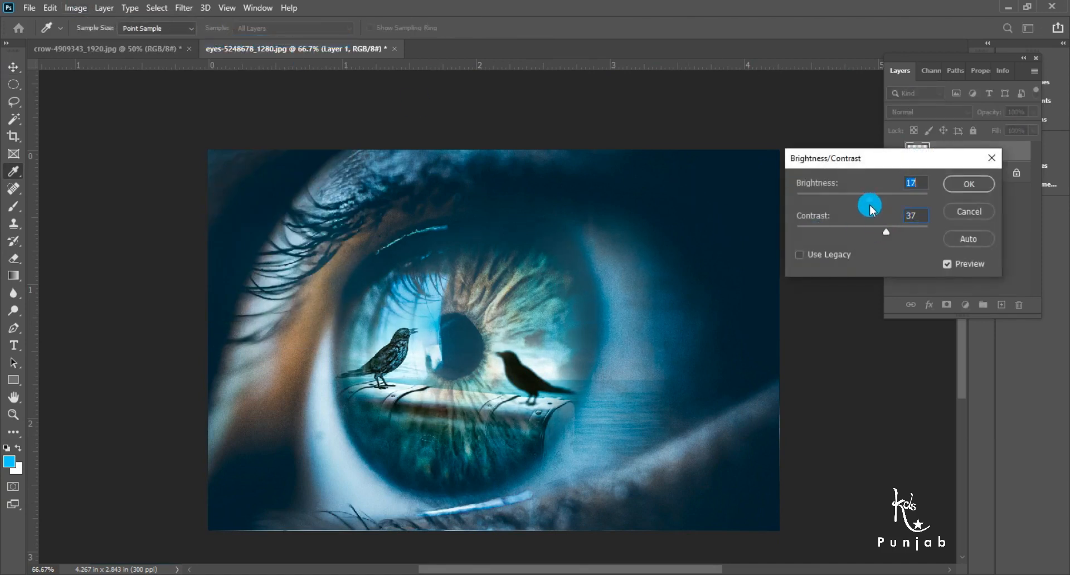
{"action": "left_click_drag", "start_coordinate": [876, 198], "coordinate": [874, 198]}
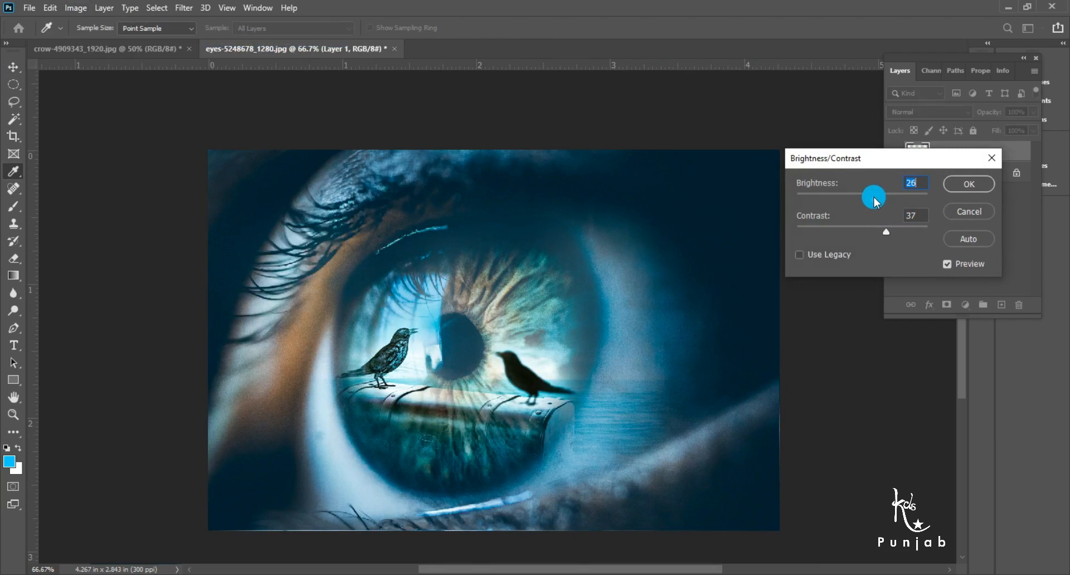
{"action": "left_click", "coordinate": [972, 182]}
Examine the blend between the crow scene and the iris from a distance and up close.
{"action": "key", "text": "e"}
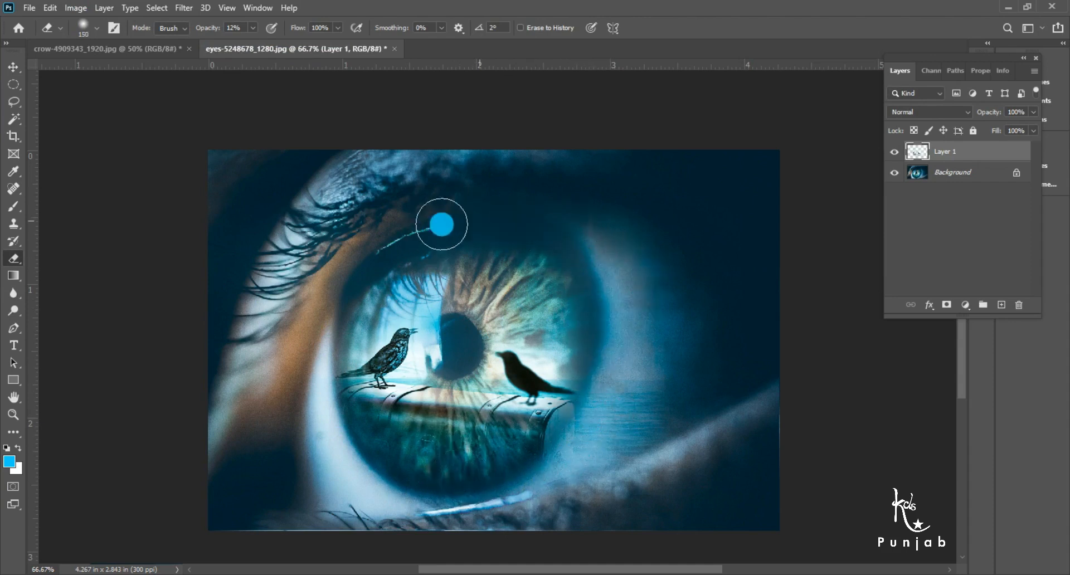
{"action": "key", "text": "z"}
{"action": "left_click", "coordinate": [544, 443], "text": "alt"}
{"action": "left_click", "coordinate": [529, 440], "text": "alt"}
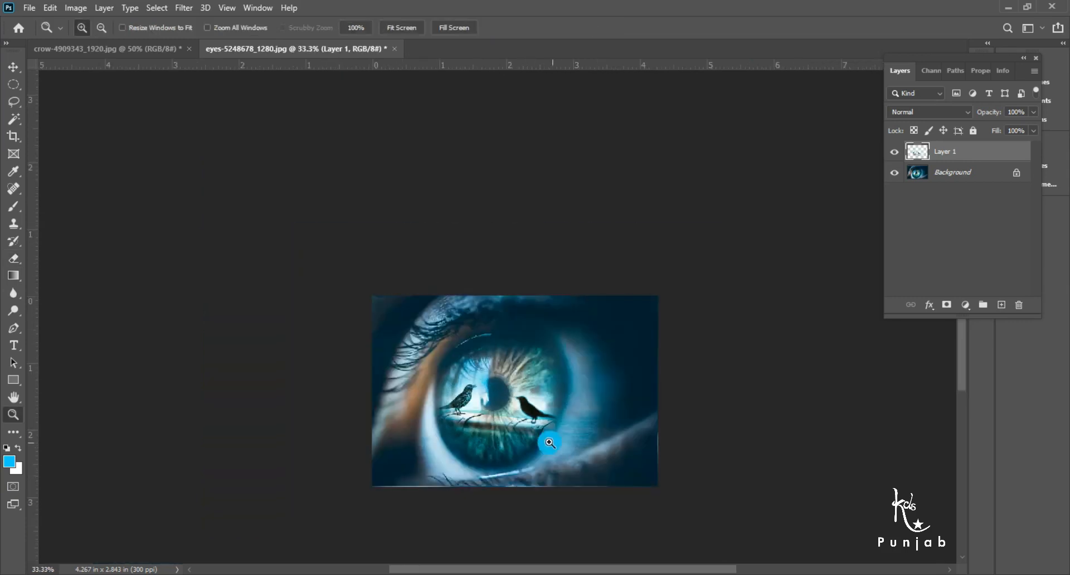
{"action": "left_click_drag", "start_coordinate": [628, 308], "coordinate": [354, 536]}
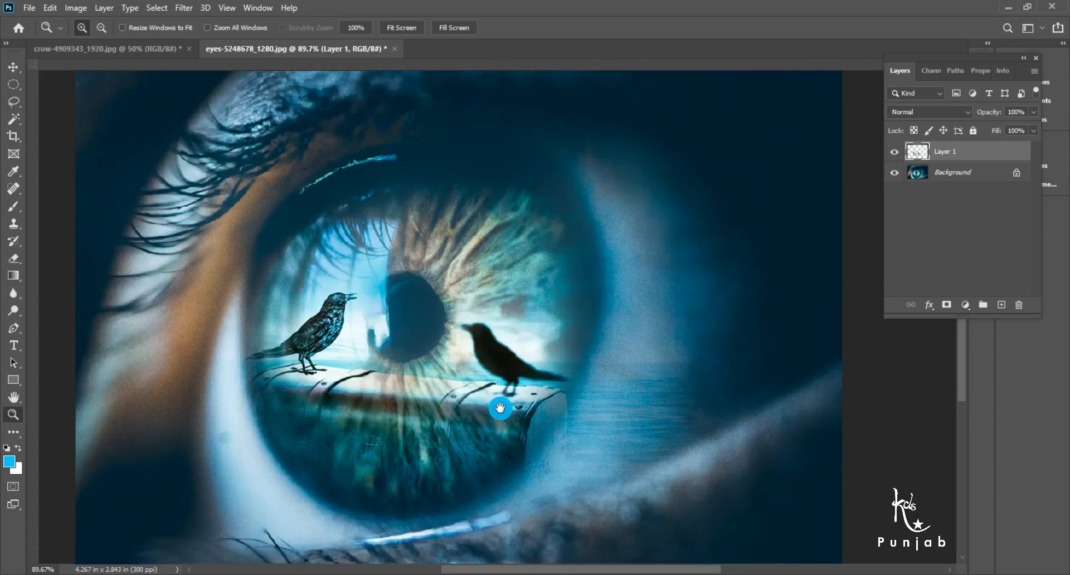
{"action": "left_click", "coordinate": [511, 390], "text": "alt"}
{"action": "key", "text": "v"}
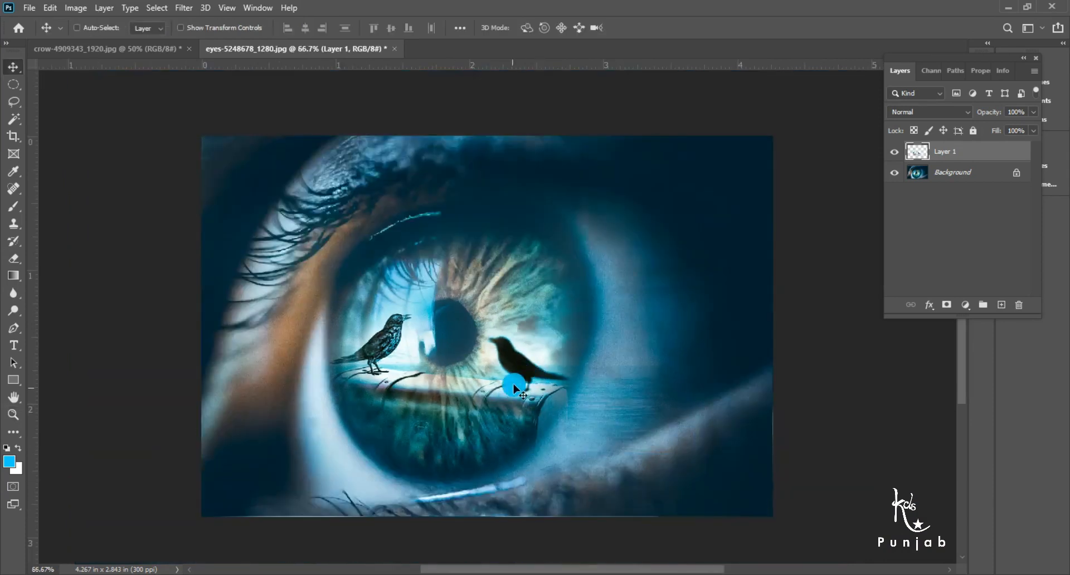
Adjust the crow layer's contrast with the Camera Raw Filter.
{"action": "right_click", "coordinate": [432, 346]}
{"action": "left_click", "coordinate": [390, 322]}
{"action": "right_click", "coordinate": [403, 328]}
{"action": "left_click", "coordinate": [341, 159]}
{"action": "left_click", "coordinate": [184, 8]}
{"action": "left_click", "coordinate": [282, 88]}
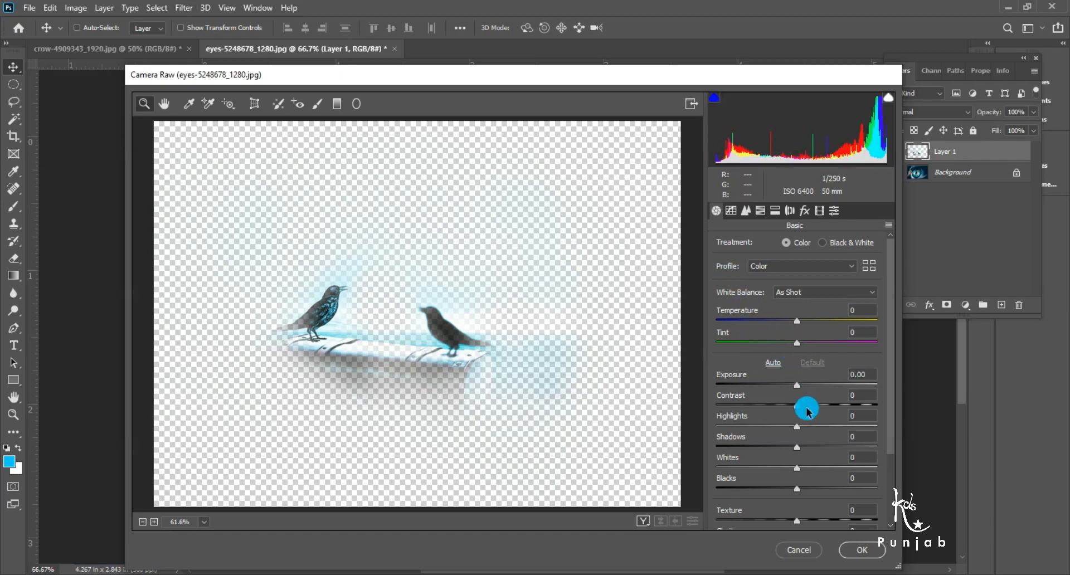
{"action": "left_click_drag", "start_coordinate": [809, 409], "coordinate": [809, 407]}
{"action": "left_click", "coordinate": [855, 557]}
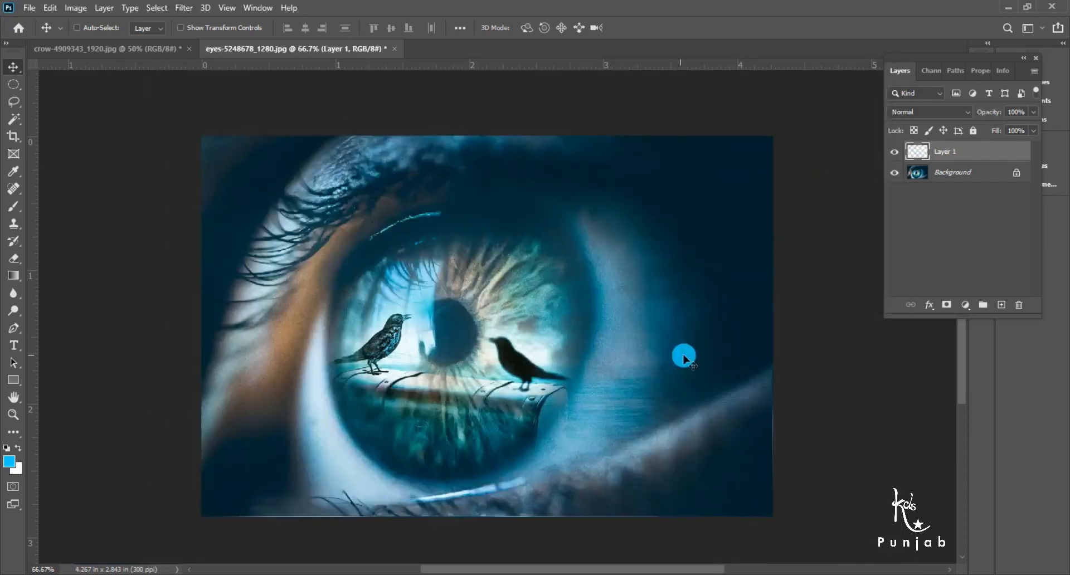
{"action": "right_click", "coordinate": [402, 349]}
{"action": "left_click", "coordinate": [440, 328]}
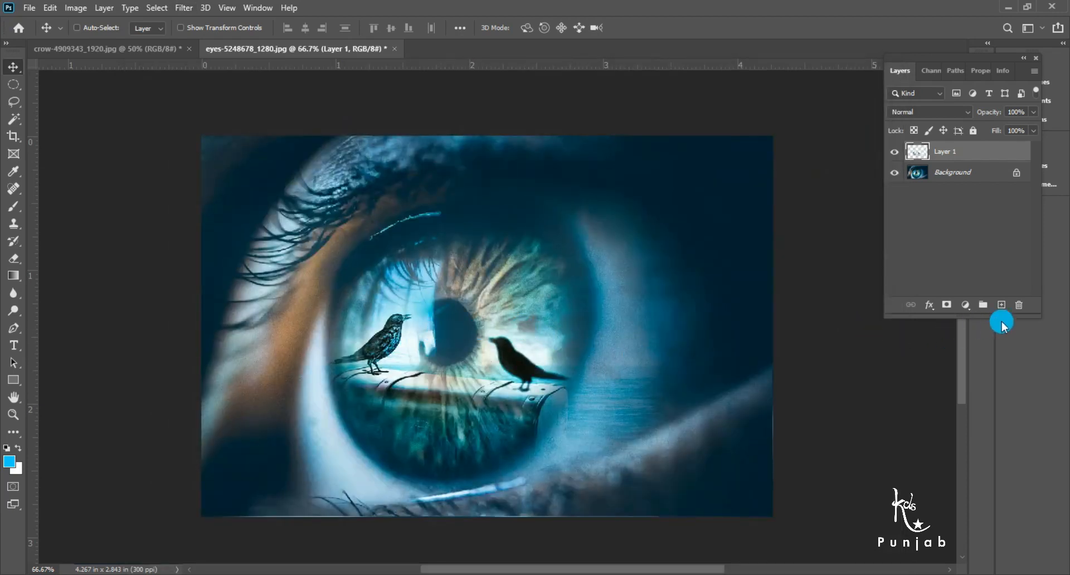
Add a new empty layer above the crow layer and confirm light blue 00cbff as the foreground colour.
{"action": "left_click", "coordinate": [1001, 306]}
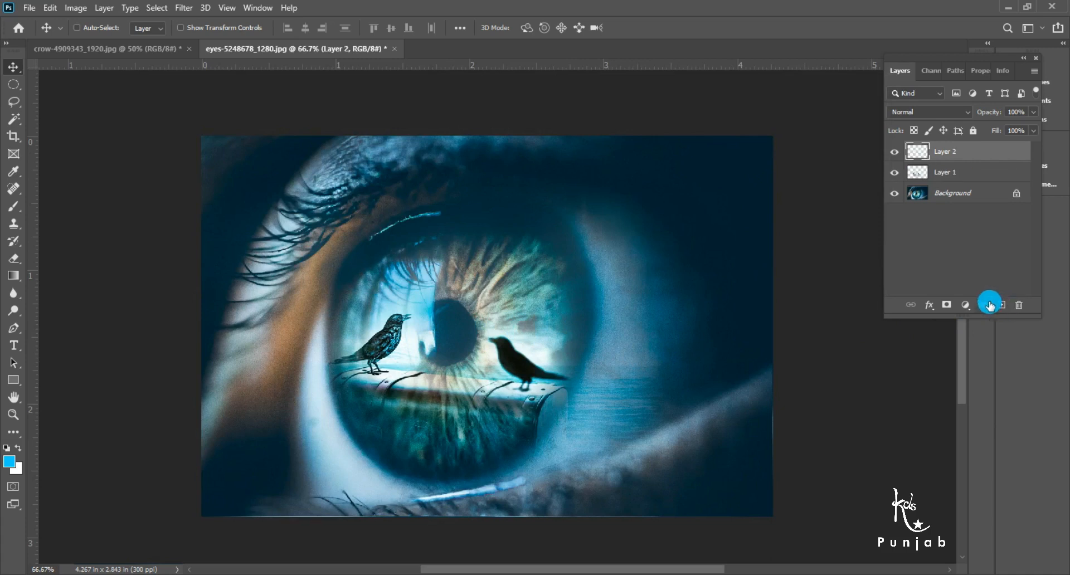
{"action": "left_click", "coordinate": [10, 462]}
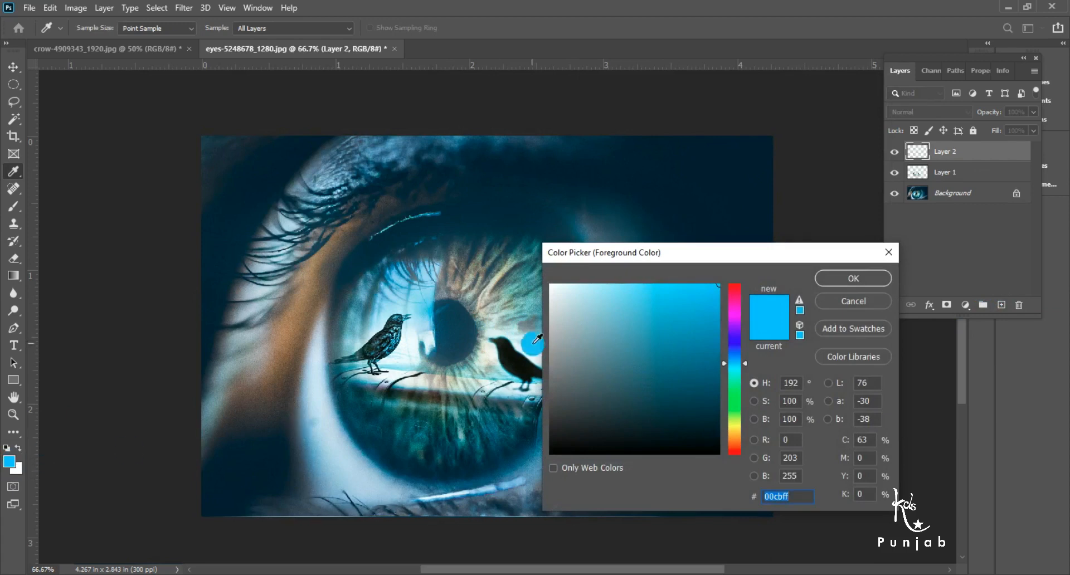
{"action": "left_click", "coordinate": [837, 279]}
Paint one soft light-blue dab with a 100 px brush on the new layer and move it onto the lower eyelid.
{"action": "key", "text": "b"}
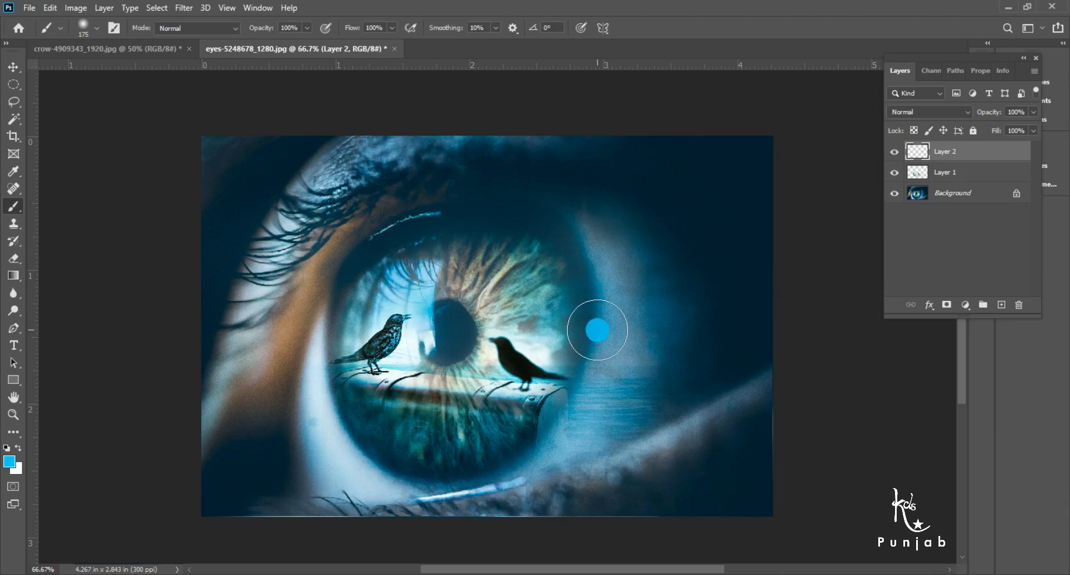
{"action": "right_click", "coordinate": [14, 207]}
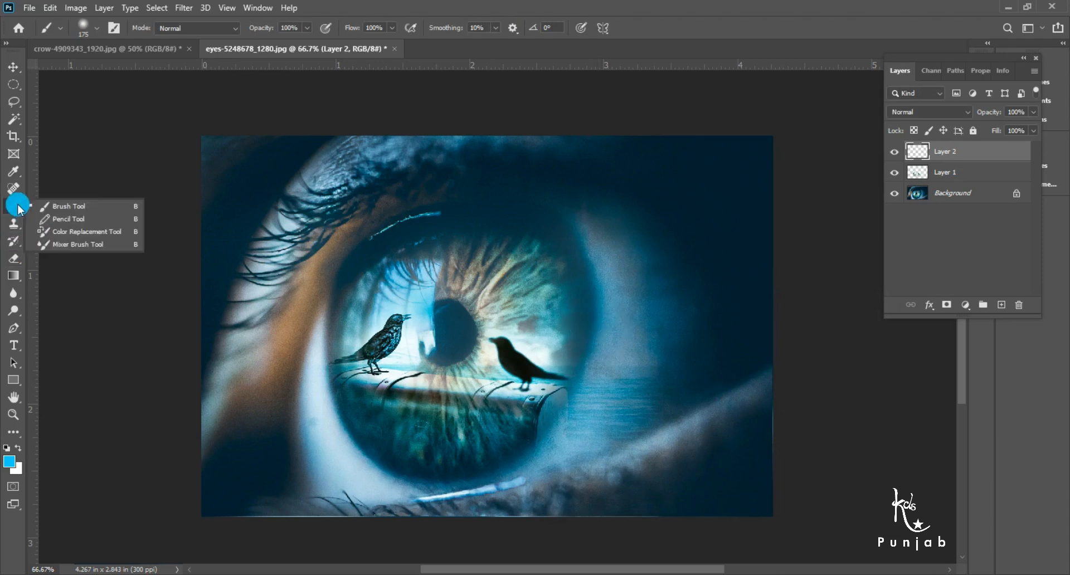
{"action": "left_click", "coordinate": [60, 207]}
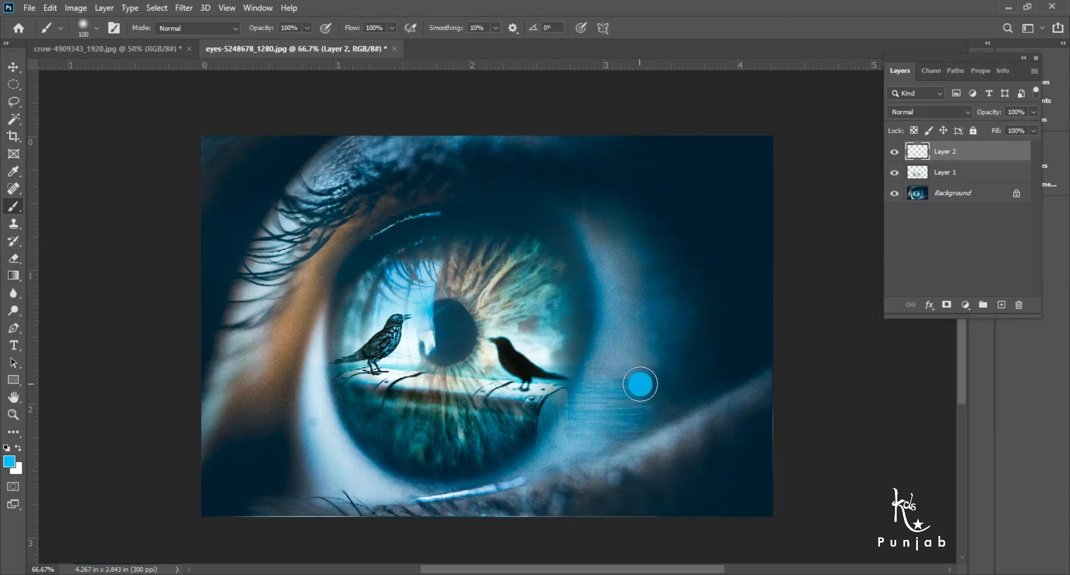
{"action": "left_click", "coordinate": [695, 415]}
{"action": "key", "text": "v"}
{"action": "mouse_move", "coordinate": [633, 384]}
{"action": "left_mouse_down"}
{"action": "mouse_move", "coordinate": [639, 394]}
{"action": "mouse_move", "coordinate": [570, 335]}
{"action": "mouse_move", "coordinate": [484, 449]}
{"action": "mouse_move", "coordinate": [477, 433]}
{"action": "mouse_move", "coordinate": [691, 466]}
{"action": "left_mouse_up"}
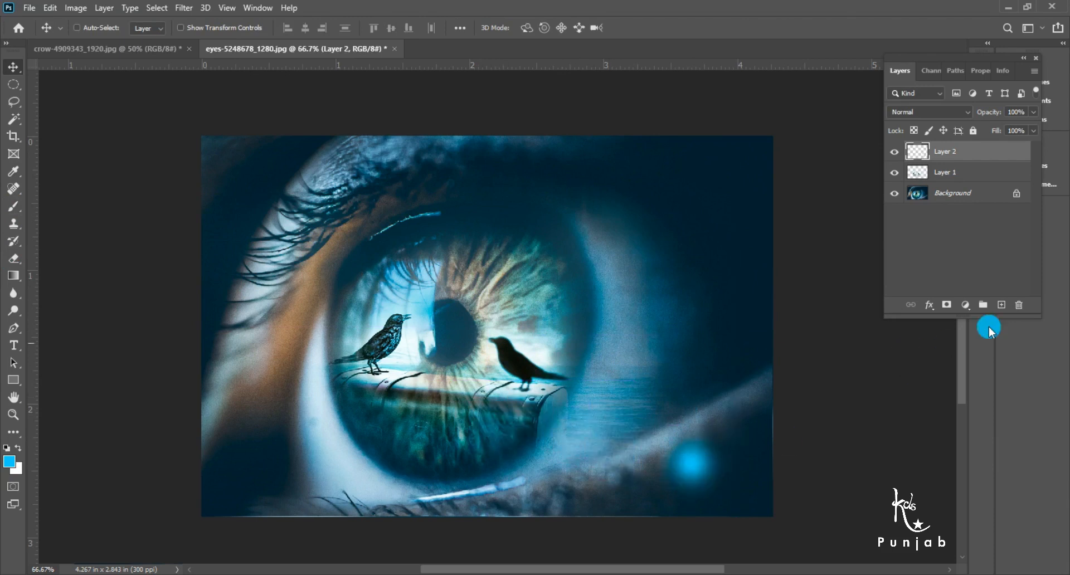
Set the light-blue dab layer's blend mode to Overlay and move the dab onto the lower iris.
{"action": "left_click", "coordinate": [949, 112]}
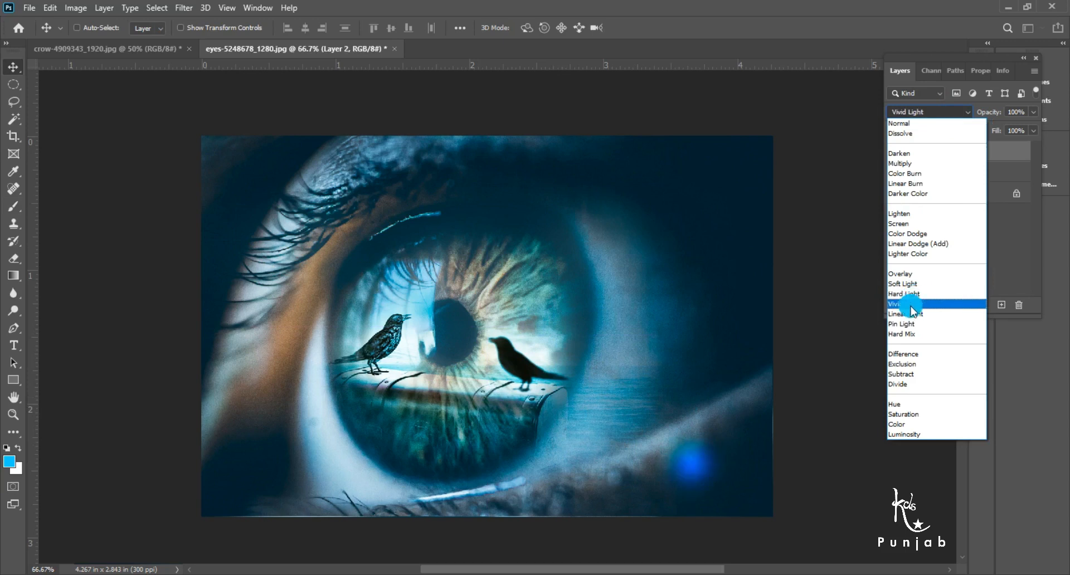
{"action": "left_click", "coordinate": [904, 273]}
{"action": "left_click_drag", "start_coordinate": [691, 467], "coordinate": [394, 358]}
{"action": "key", "text": "ctrl+t"}
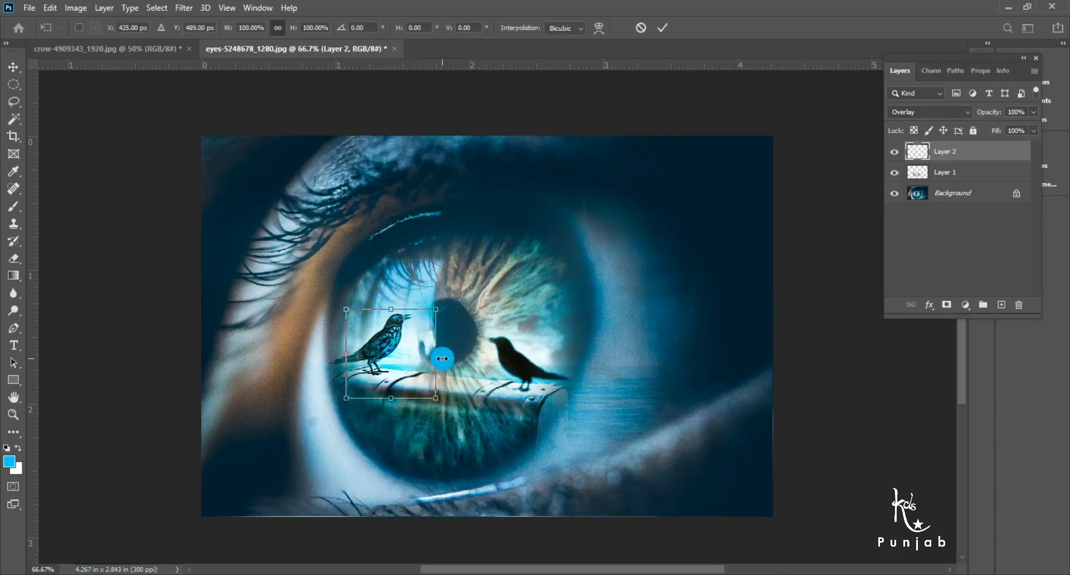
{"action": "key", "text": "Return"}
{"action": "left_click_drag", "start_coordinate": [401, 353], "coordinate": [452, 415]}
{"action": "left_click", "coordinate": [53, 21]}
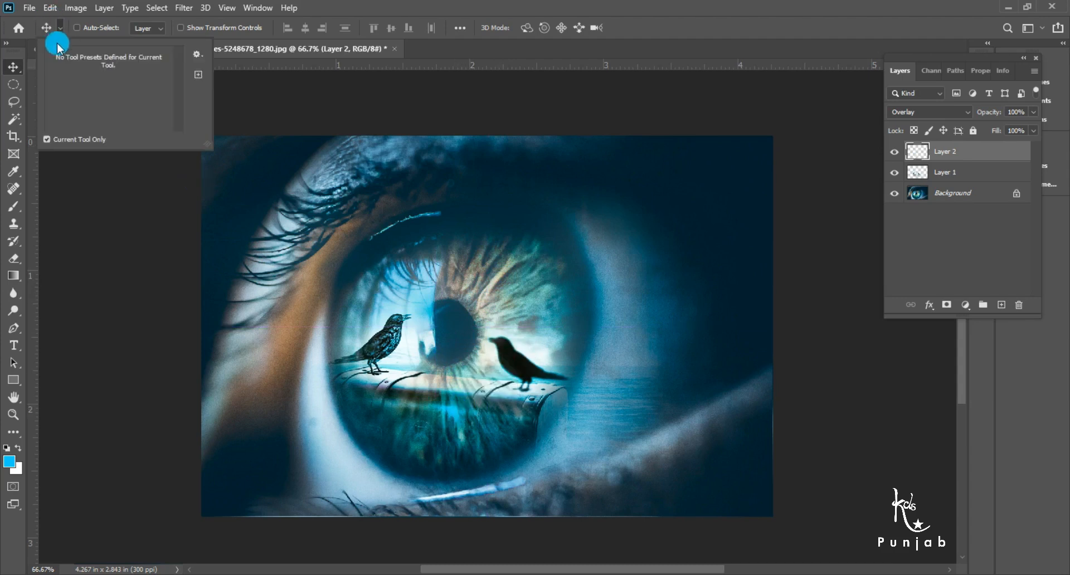
{"action": "left_click", "coordinate": [415, 199]}
Scale the Overlay glow proportionally to about 568% and centre it over the iris and birds.
{"action": "key", "text": "ctrl+t"}
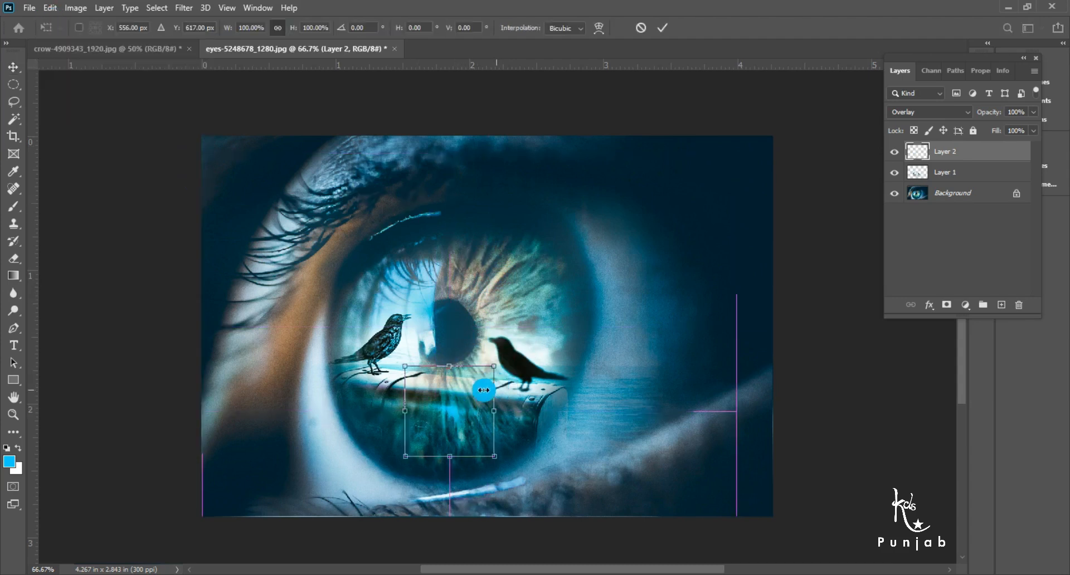
{"action": "left_click_drag", "start_coordinate": [490, 454], "coordinate": [538, 499]}
{"action": "left_click_drag", "start_coordinate": [475, 433], "coordinate": [436, 365]}
{"action": "left_click_drag", "start_coordinate": [498, 436], "coordinate": [567, 489]}
{"action": "left_click_drag", "start_coordinate": [485, 401], "coordinate": [534, 407]}
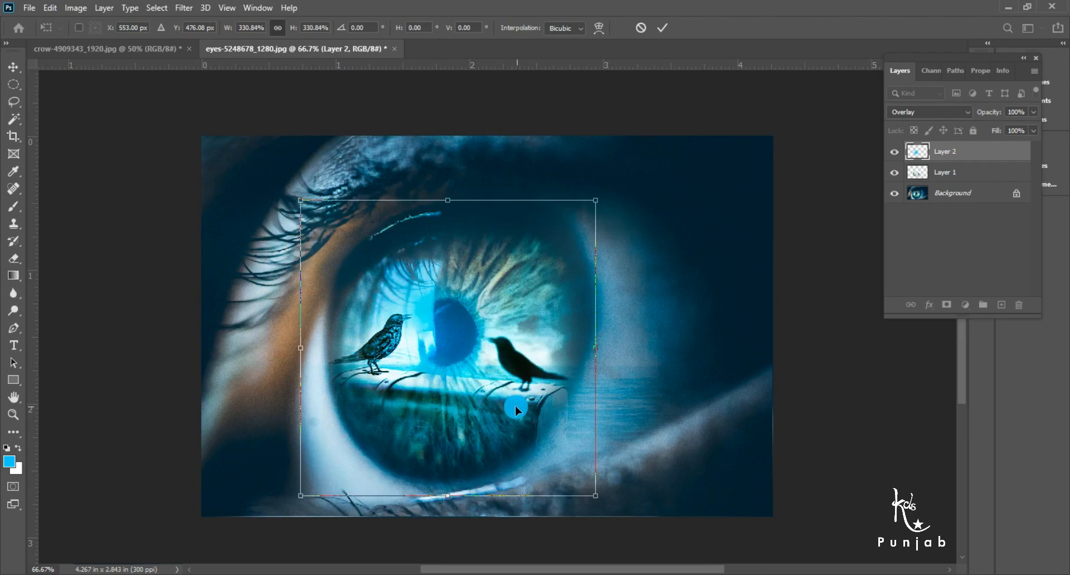
{"action": "left_click_drag", "start_coordinate": [597, 200], "coordinate": [664, 110]}
{"action": "left_click_drag", "start_coordinate": [485, 367], "coordinate": [485, 389]}
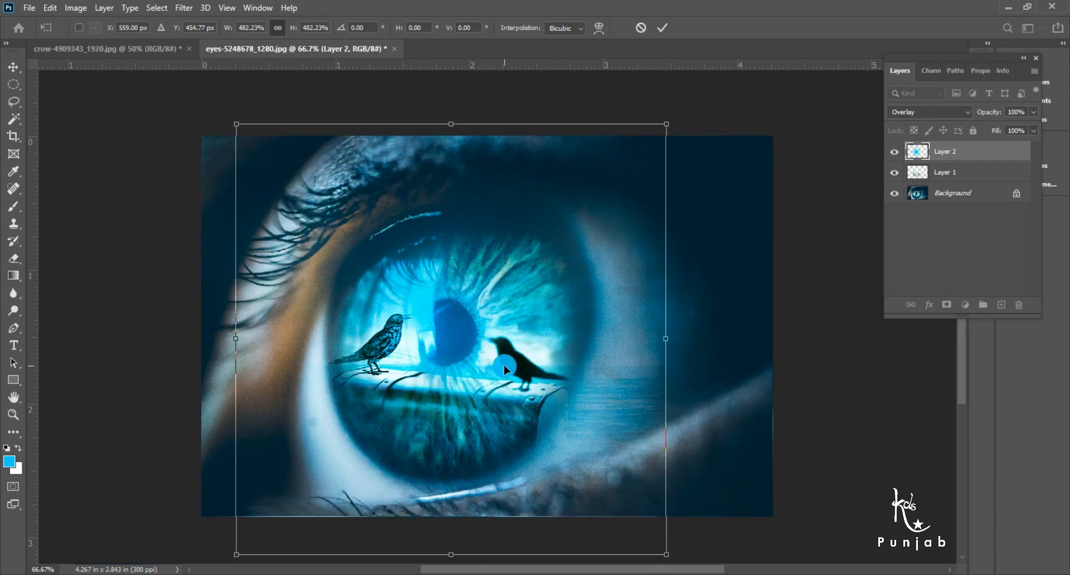
{"action": "left_click_drag", "start_coordinate": [667, 129], "coordinate": [688, 105]}
{"action": "left_click_drag", "start_coordinate": [507, 361], "coordinate": [517, 372]}
{"action": "left_click_drag", "start_coordinate": [689, 107], "coordinate": [705, 91]}
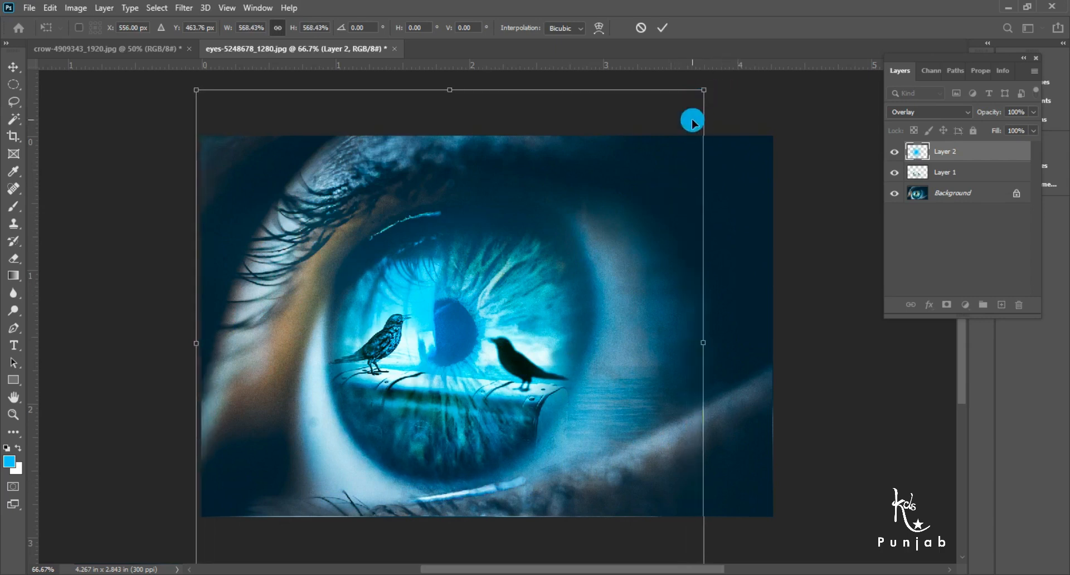
{"action": "key", "text": "alt+space"}
{"action": "key", "text": "Escape"}
{"action": "key", "text": "Return"}
{"action": "key", "text": "e"}
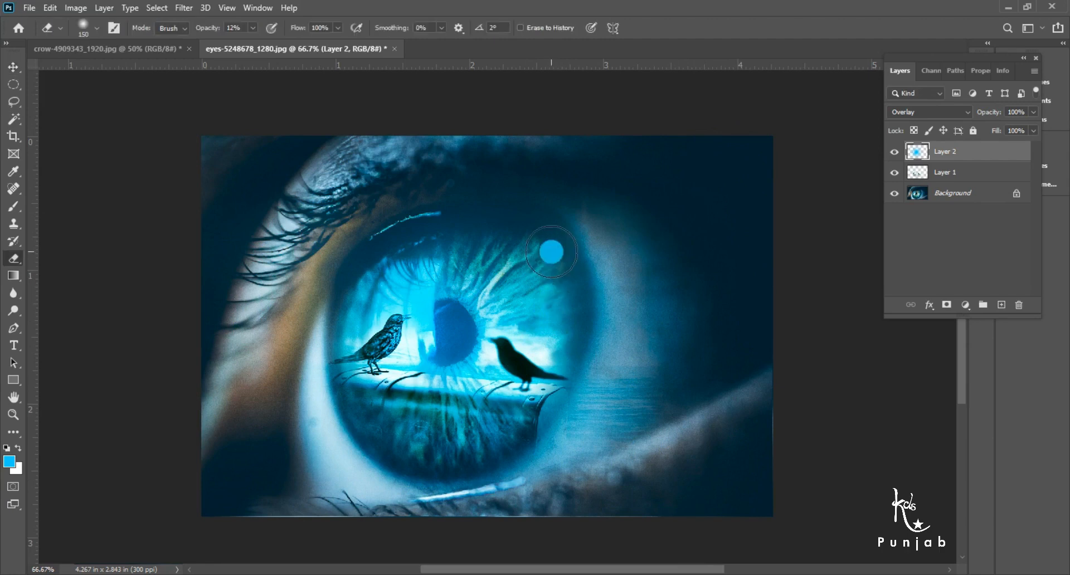
Set the Eraser to a 400 px brush at 51% opacity on the Overlay glow layer.
{"action": "key", "text": "bracketright"}
{"action": "key", "text": "bracketright"}
{"action": "key", "text": "bracketright"}
{"action": "key", "text": "bracketright"}
{"action": "key", "text": "bracketright"}
{"action": "key", "text": "bracketright"}
{"action": "key", "text": "bracketleft"}
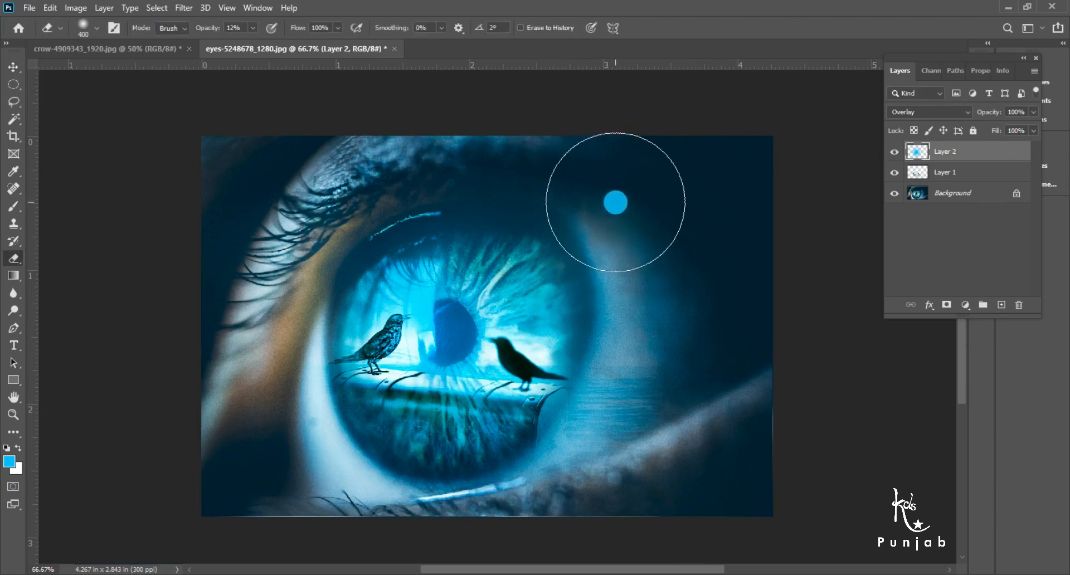
{"action": "left_click", "coordinate": [254, 28]}
{"action": "left_click_drag", "start_coordinate": [267, 46], "coordinate": [277, 49]}
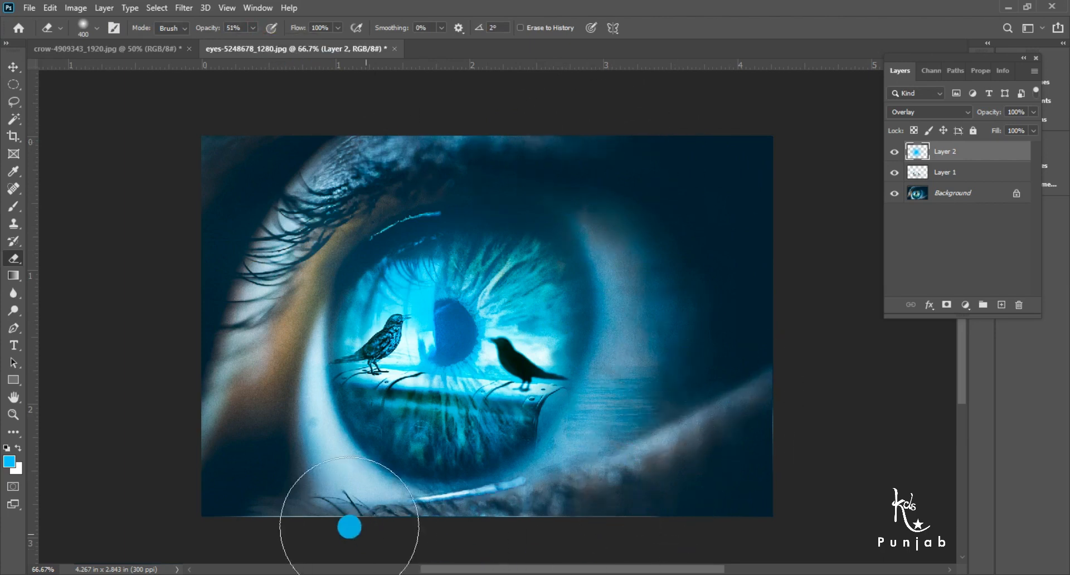
Reduce the blue glow over the pupil and through the middle of the iris with a smaller eraser.
{"action": "key", "text": "bracketleft"}
{"action": "key", "text": "bracketleft"}
{"action": "key", "text": "bracketleft"}
{"action": "key", "text": "bracketleft"}
{"action": "key", "text": "bracketleft"}
{"action": "key", "text": "bracketleft"}
{"action": "mouse_move", "coordinate": [448, 336]}
{"action": "left_mouse_down"}
{"action": "mouse_move", "coordinate": [459, 314]}
{"action": "mouse_move", "coordinate": [452, 333]}
{"action": "left_mouse_up"}
{"action": "key", "text": "bracketright"}
{"action": "mouse_move", "coordinate": [471, 264]}
{"action": "left_mouse_down"}
{"action": "mouse_move", "coordinate": [467, 241]}
{"action": "mouse_move", "coordinate": [356, 249]}
{"action": "mouse_move", "coordinate": [301, 304]}
{"action": "mouse_move", "coordinate": [313, 430]}
{"action": "mouse_move", "coordinate": [451, 491]}
{"action": "left_mouse_up"}
Erase the spill of blue glow from the white of the eye beside the iris with a larger eraser.
{"action": "key", "text": "bracketright"}
{"action": "key", "text": "bracketright"}
{"action": "key", "text": "bracketright"}
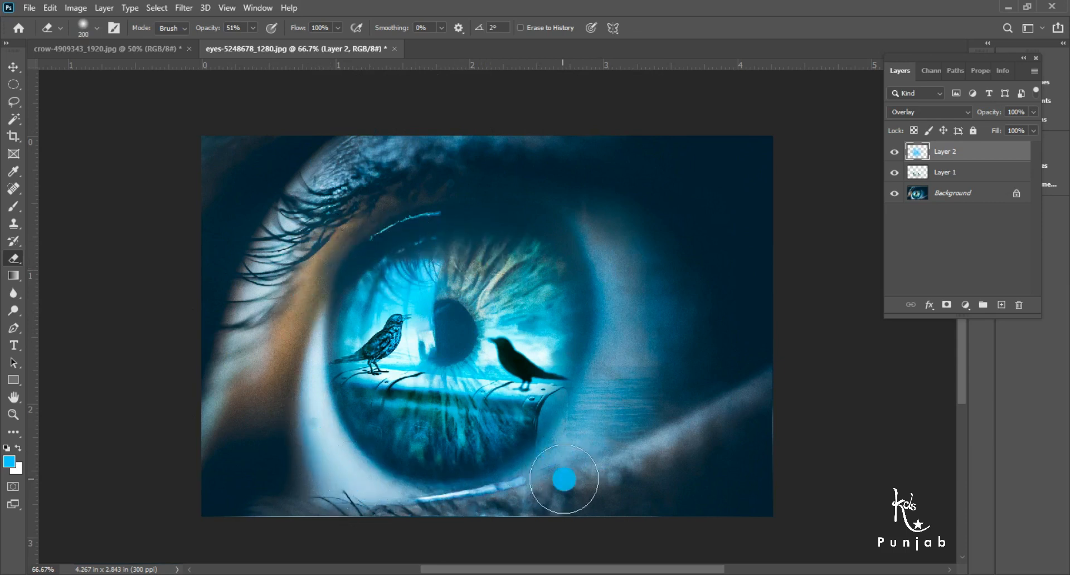
{"action": "mouse_move", "coordinate": [628, 397]}
{"action": "left_mouse_down"}
{"action": "mouse_move", "coordinate": [605, 255]}
{"action": "mouse_move", "coordinate": [608, 266]}
{"action": "mouse_move", "coordinate": [530, 178]}
{"action": "mouse_move", "coordinate": [365, 181]}
{"action": "mouse_move", "coordinate": [319, 194]}
{"action": "mouse_move", "coordinate": [278, 309]}
{"action": "mouse_move", "coordinate": [295, 310]}
{"action": "mouse_move", "coordinate": [335, 494]}
{"action": "mouse_move", "coordinate": [566, 478]}
{"action": "mouse_move", "coordinate": [496, 505]}
{"action": "mouse_move", "coordinate": [600, 419]}
{"action": "mouse_move", "coordinate": [630, 361]}
{"action": "mouse_move", "coordinate": [607, 222]}
{"action": "left_mouse_up"}
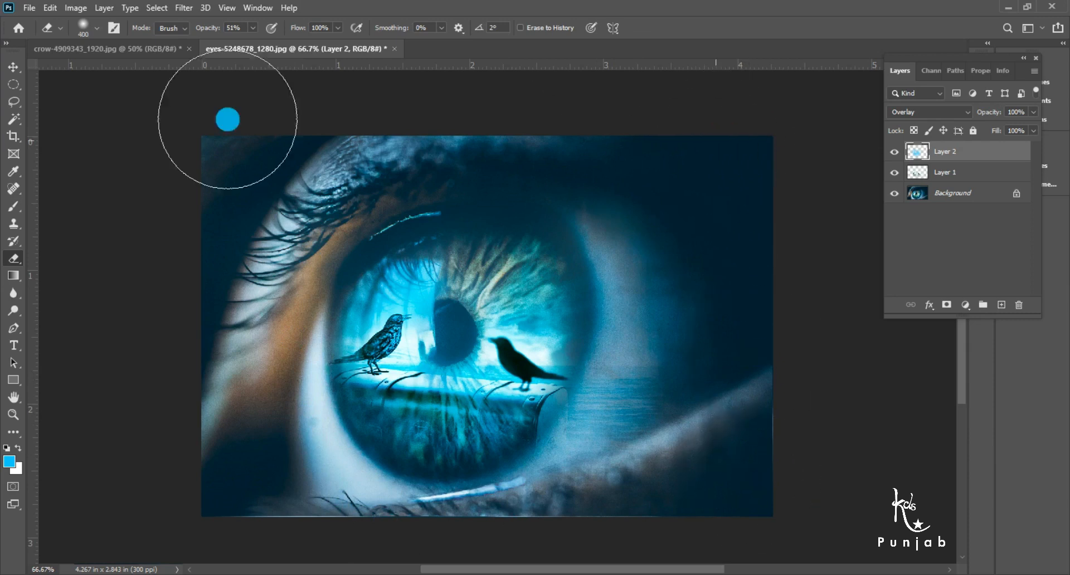
{"action": "key", "text": "bracketleft"}
{"action": "key", "text": "bracketleft"}
{"action": "key", "text": "bracketleft"}
{"action": "key", "text": "bracketright"}
{"action": "key", "text": "bracketright"}
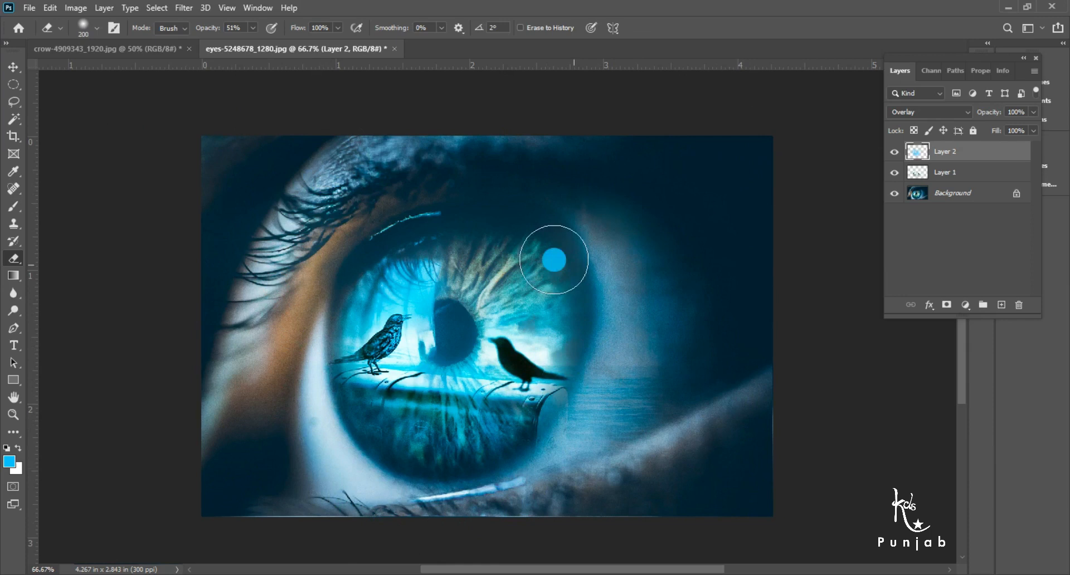
Examine the blended birds and softened glow in the iris at fit-to-screen and reduced zoom.
{"action": "key", "text": "z"}
{"action": "left_click", "coordinate": [613, 434], "text": "alt"}
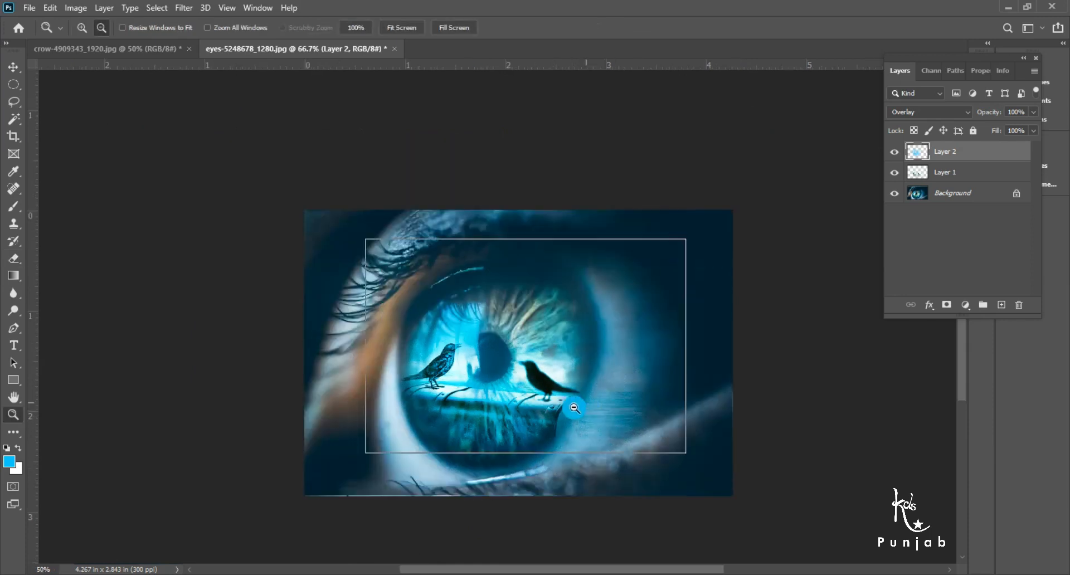
{"action": "key", "text": "ctrl+0"}
{"action": "key", "text": "e"}
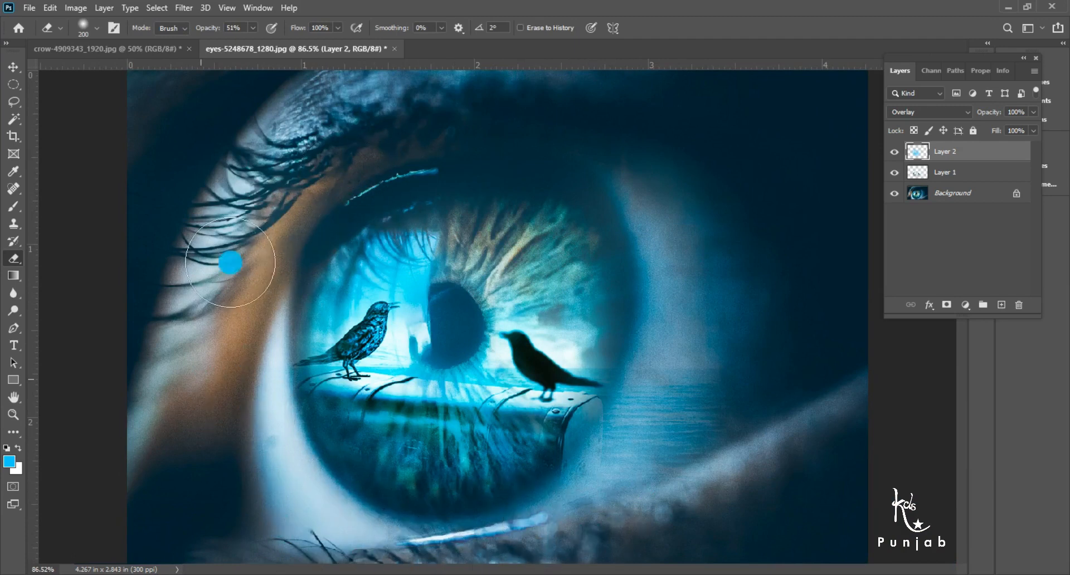
{"action": "key", "text": "v"}
{"action": "right_click", "coordinate": [359, 333]}
{"action": "left_click", "coordinate": [380, 346]}
{"action": "key", "text": "z"}
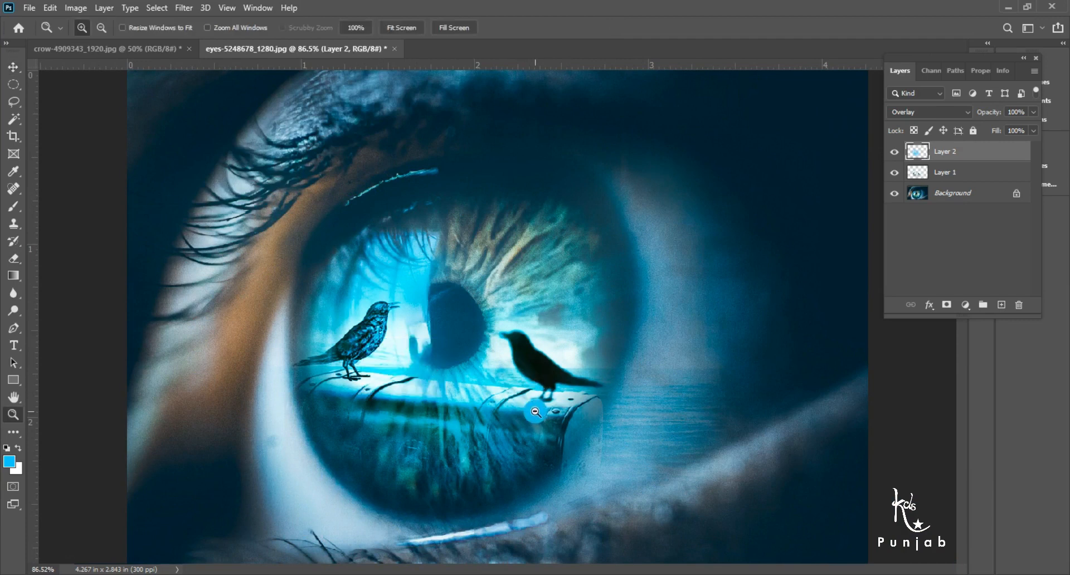
{"action": "left_click", "coordinate": [640, 321], "text": "alt"}
{"action": "key", "text": "e"}
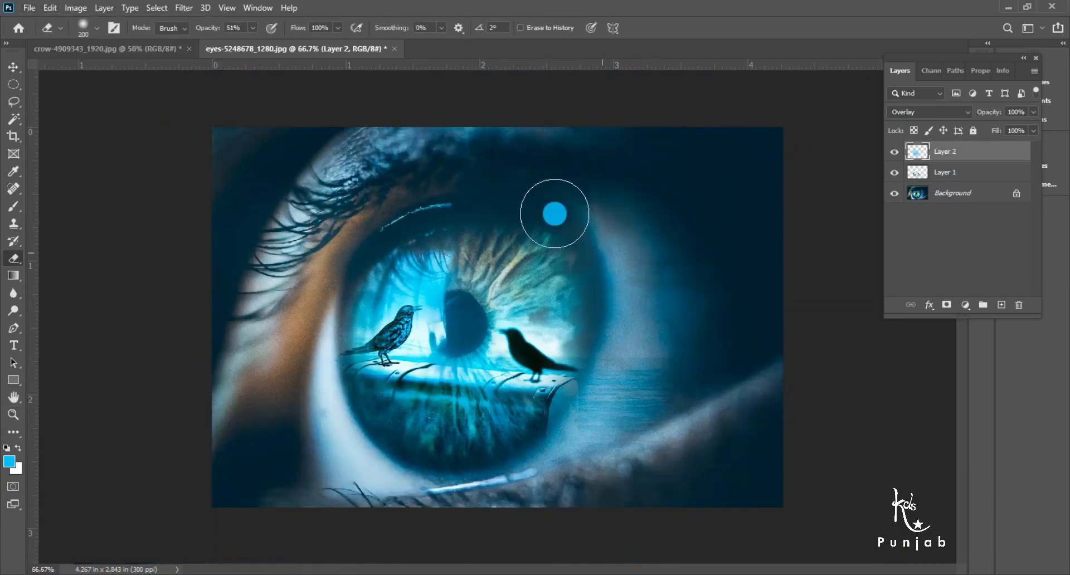
{"action": "key", "text": "z"}
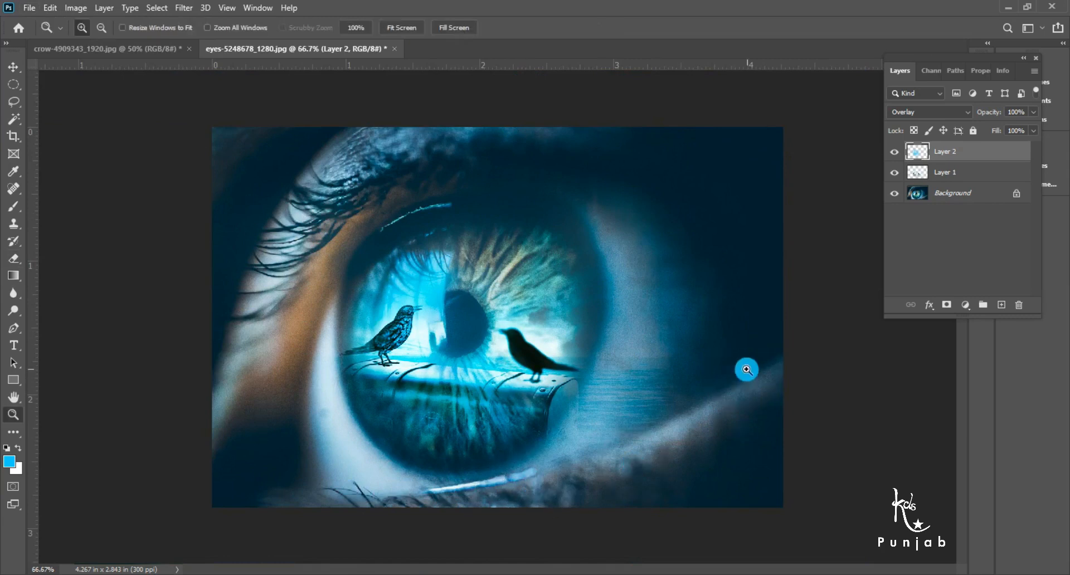
Select all the layers and flatten the image.
{"action": "left_click", "coordinate": [961, 177]}
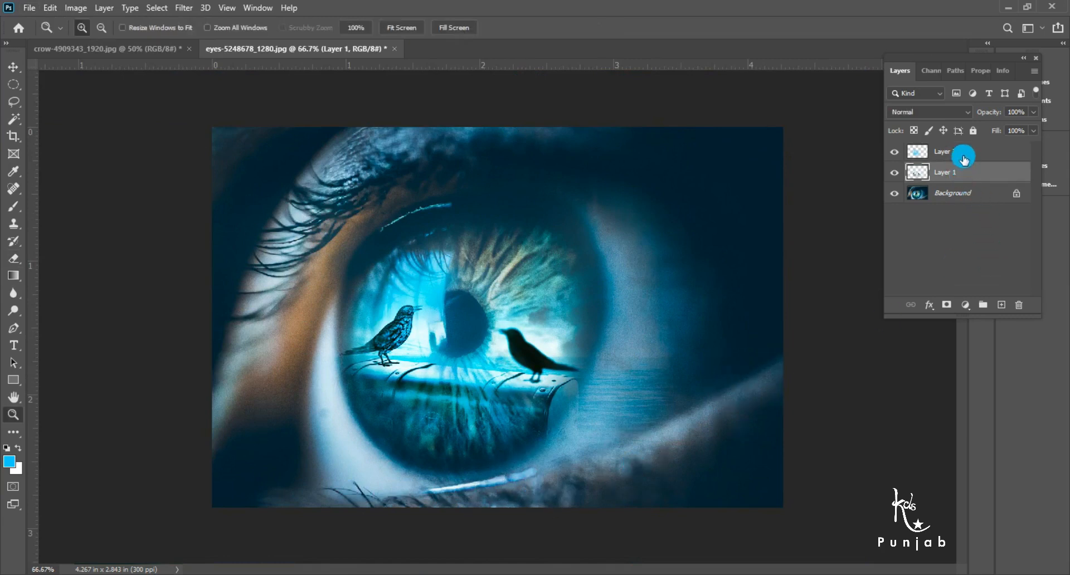
{"action": "left_click", "coordinate": [965, 153], "text": "shift"}
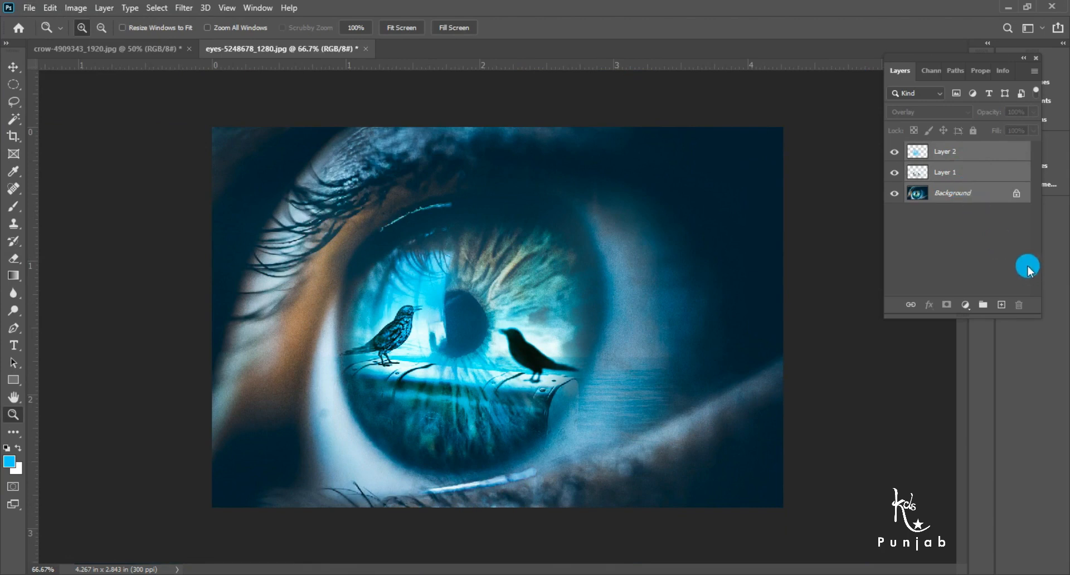
{"action": "left_click", "coordinate": [1034, 72]}
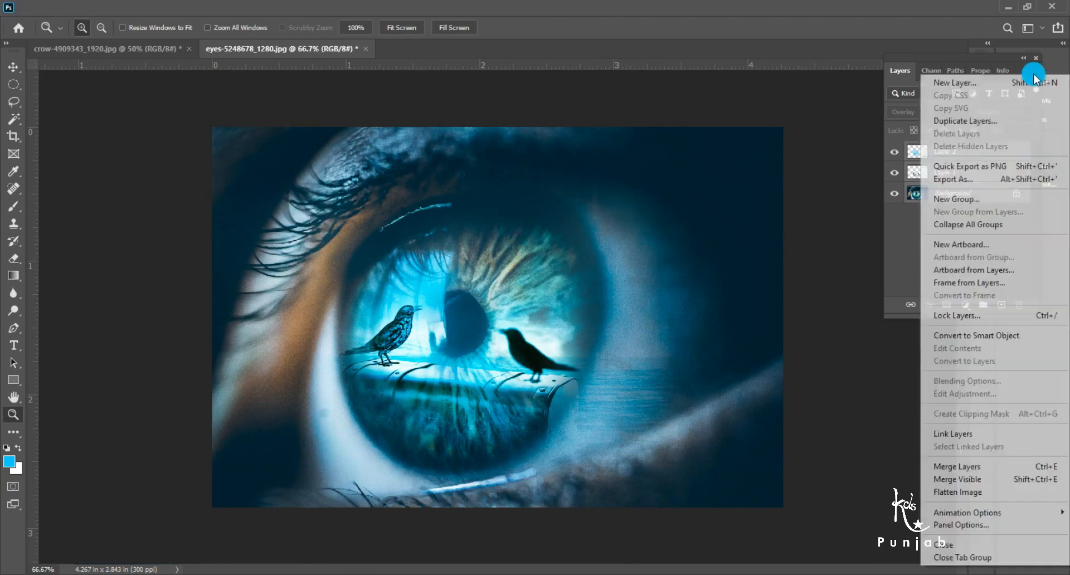
{"action": "left_click", "coordinate": [956, 492]}
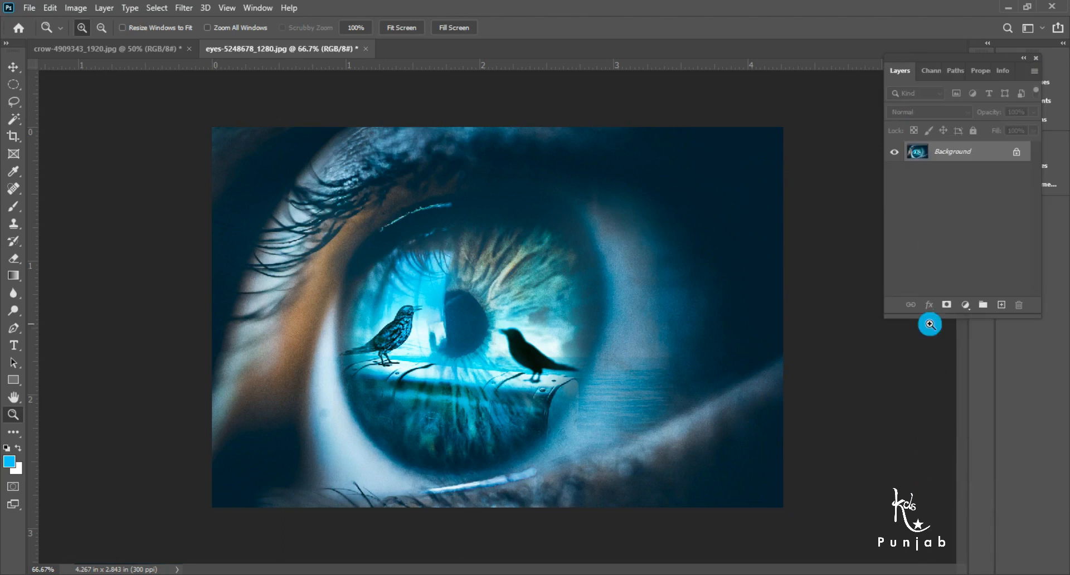
Open the Camera Raw filter and set Contrast +39, Exposure -0.15, Highlights +23, Shadows +9, Whites +1 and Blacks -5.
{"action": "left_click", "coordinate": [192, 11]}
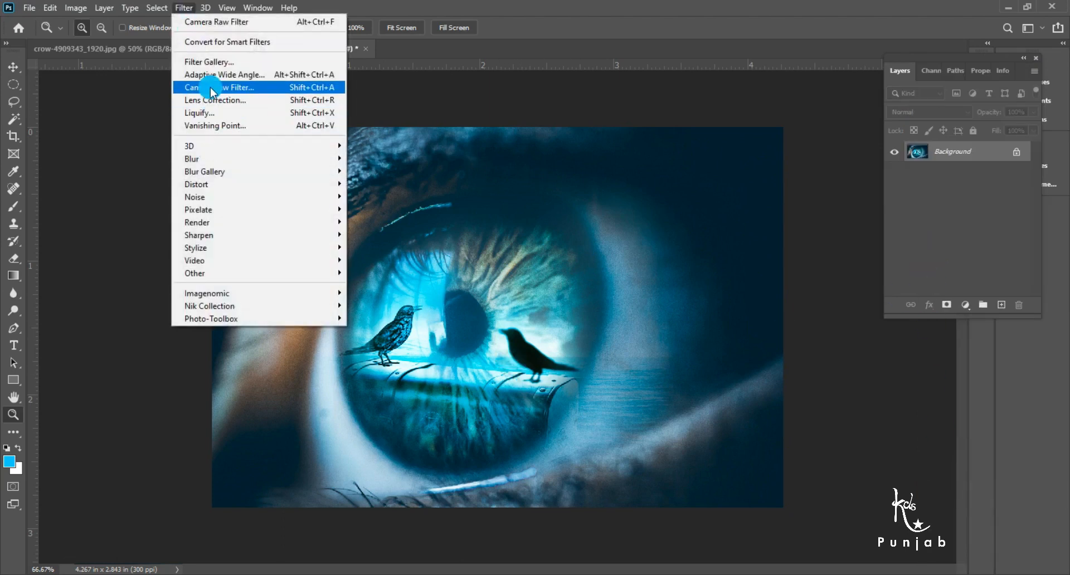
{"action": "left_click", "coordinate": [212, 89]}
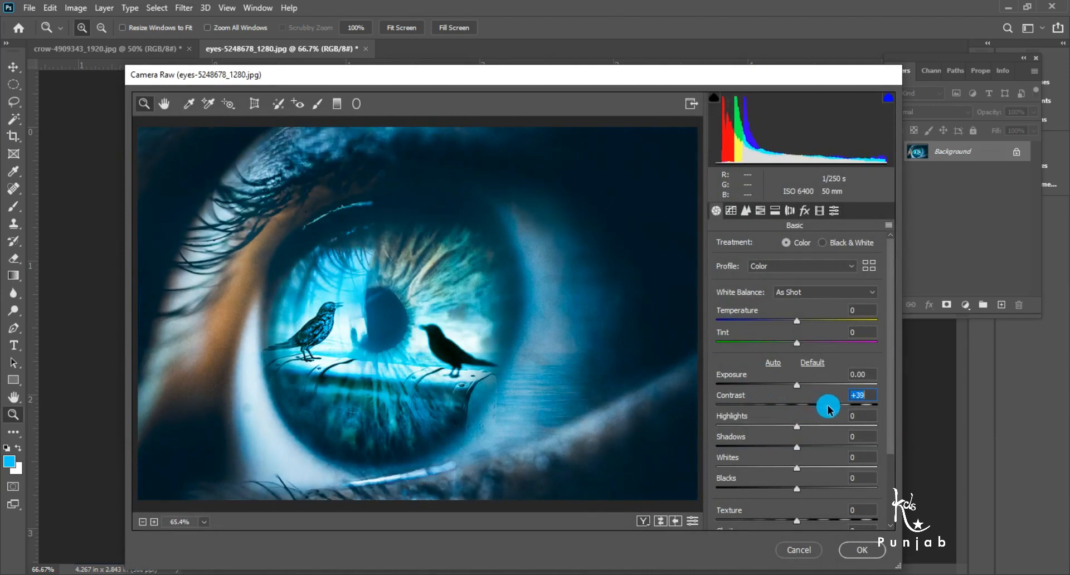
{"action": "left_click_drag", "start_coordinate": [795, 388], "coordinate": [798, 390]}
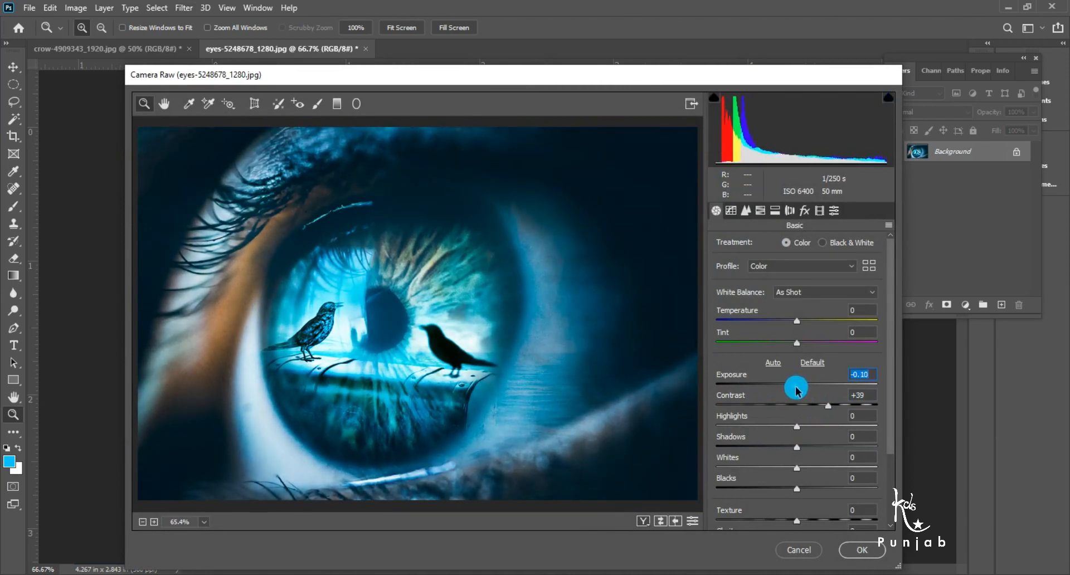
{"action": "left_click_drag", "start_coordinate": [794, 430], "coordinate": [818, 435]}
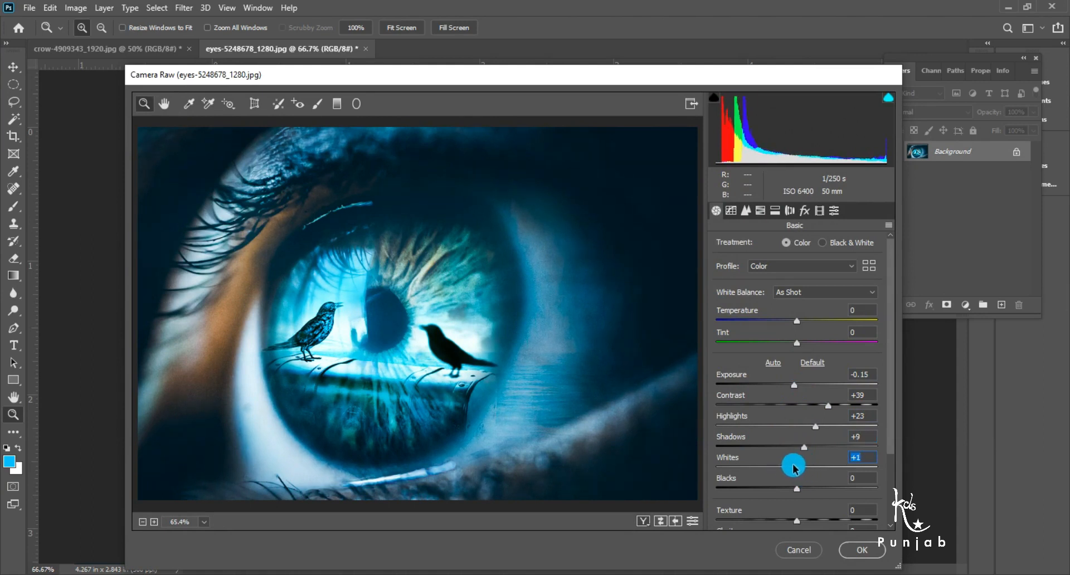
{"action": "left_click_drag", "start_coordinate": [789, 493], "coordinate": [793, 494]}
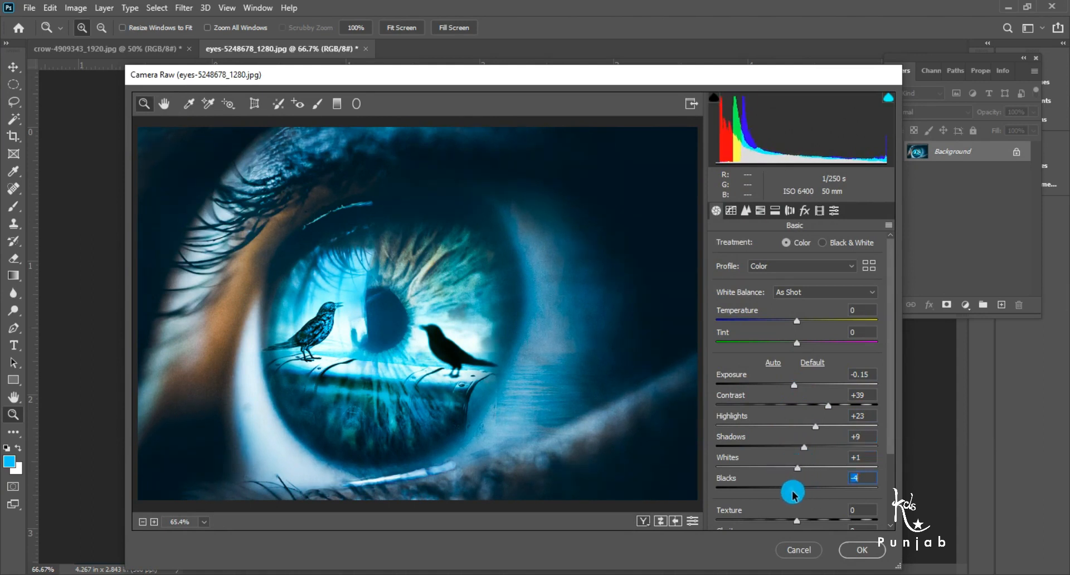
Set Clarity to +15, Vibrance to -6 and Saturation to +2 in the Camera Raw filter.
{"action": "left_click_drag", "start_coordinate": [887, 436], "coordinate": [903, 501]}
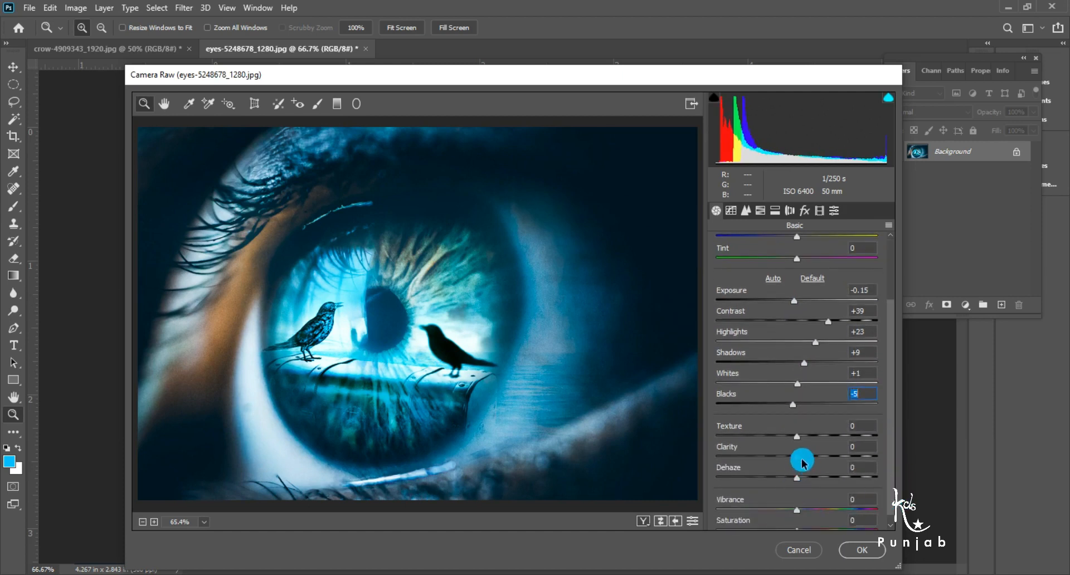
{"action": "left_click_drag", "start_coordinate": [803, 461], "coordinate": [808, 462]}
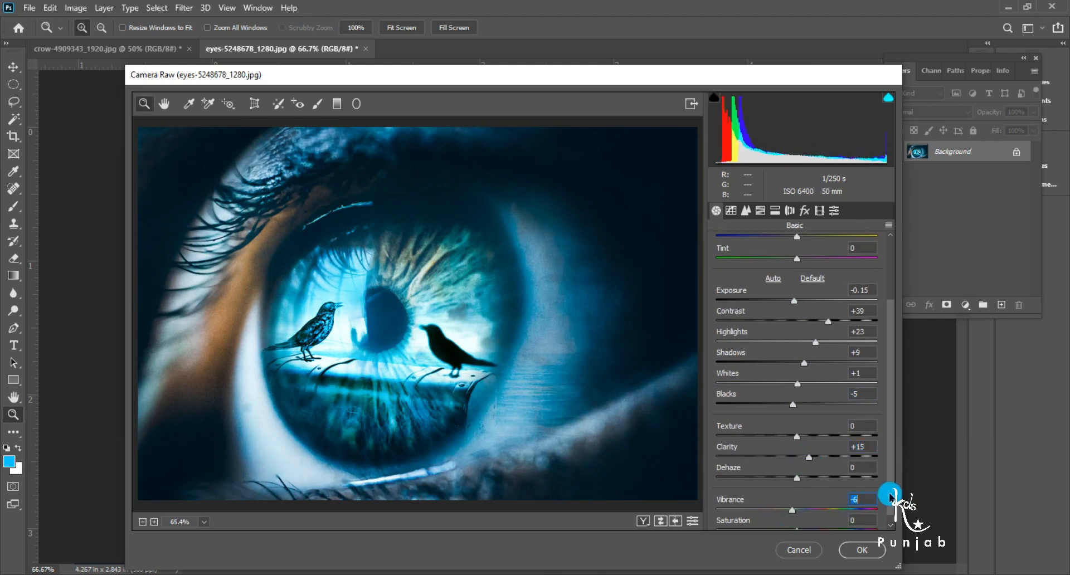
{"action": "left_click", "coordinate": [890, 524]}
{"action": "left_click_drag", "start_coordinate": [794, 522], "coordinate": [788, 525]}
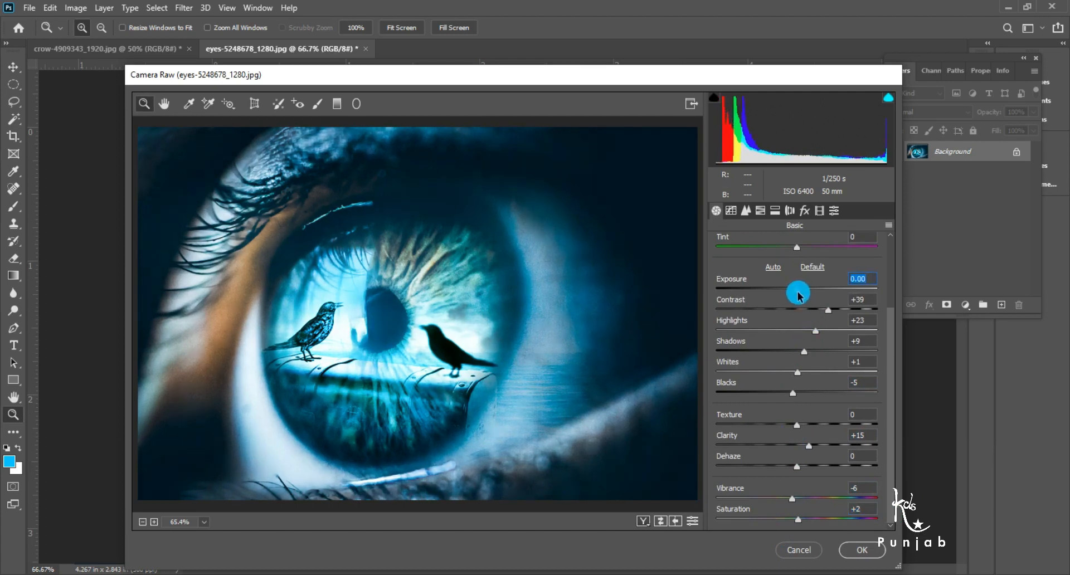
Refine Exposure to +0.05, Contrast to +45 and Blacks to about -6, and apply the Camera Raw filter.
{"action": "left_click_drag", "start_coordinate": [798, 297], "coordinate": [799, 299]}
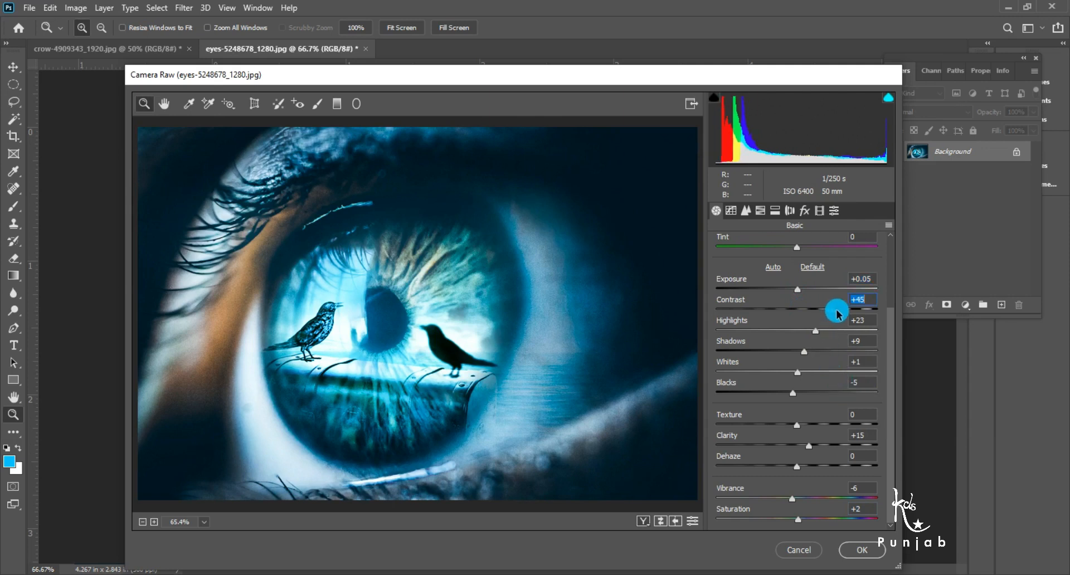
{"action": "left_click_drag", "start_coordinate": [794, 394], "coordinate": [787, 393]}
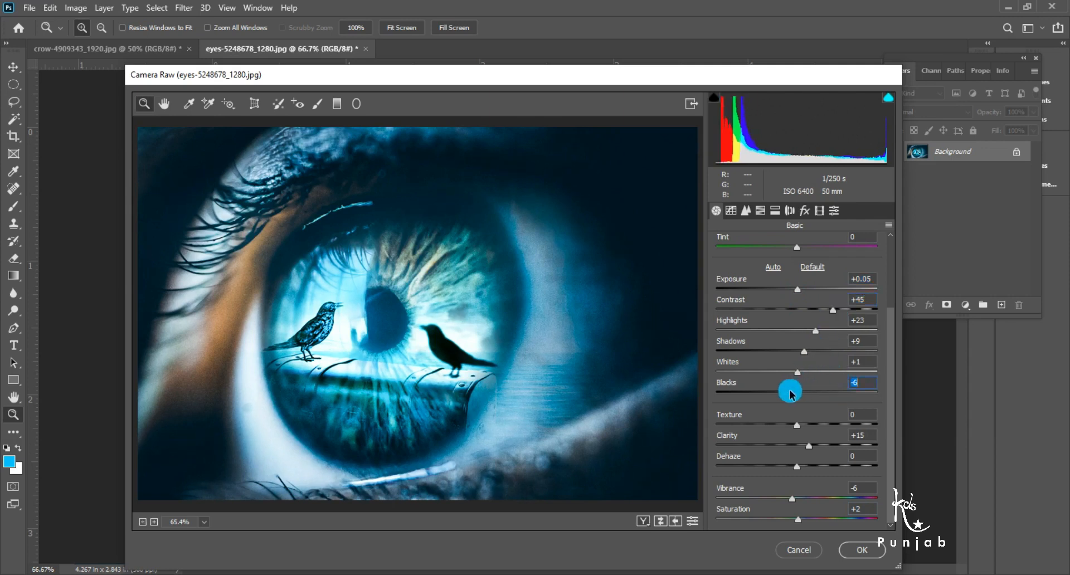
{"action": "left_click", "coordinate": [860, 555]}
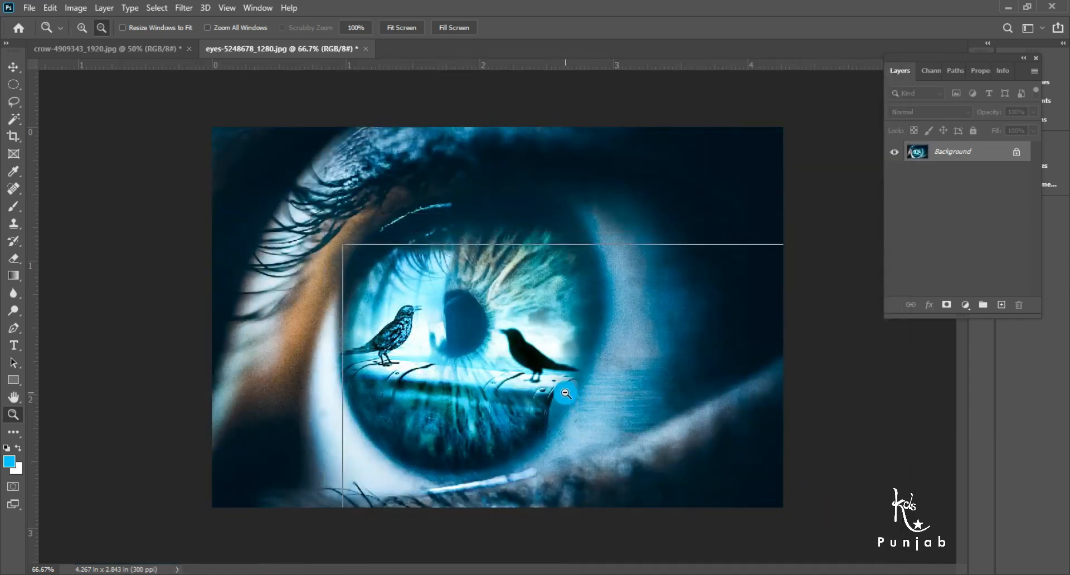
Examine the colour-graded eye composite both close up and as a whole image at 50% zoom.
{"action": "left_click", "coordinate": [571, 393], "text": "alt"}
{"action": "key", "text": "v"}
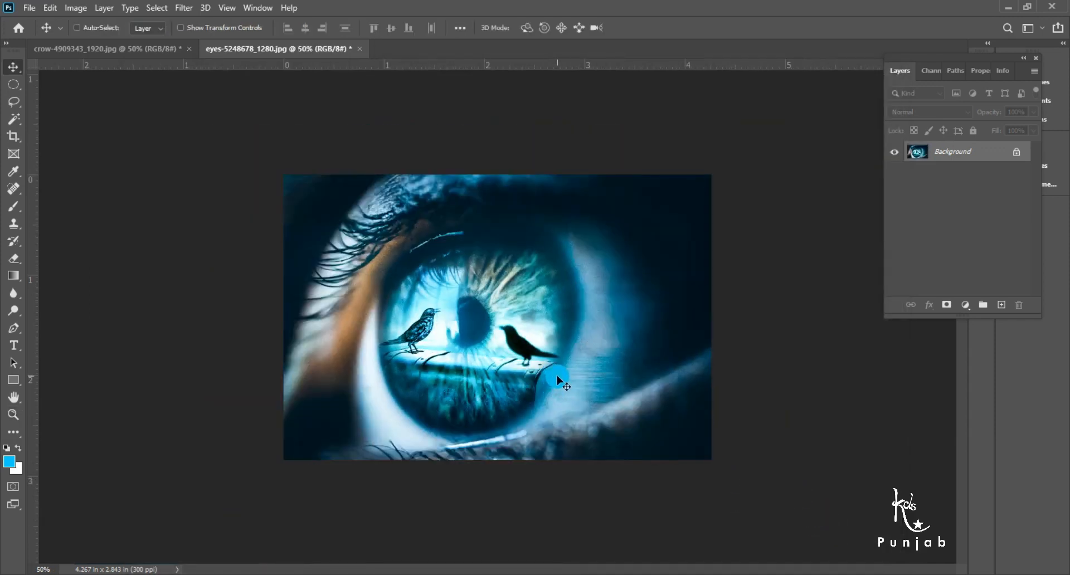
{"action": "key", "text": "z"}
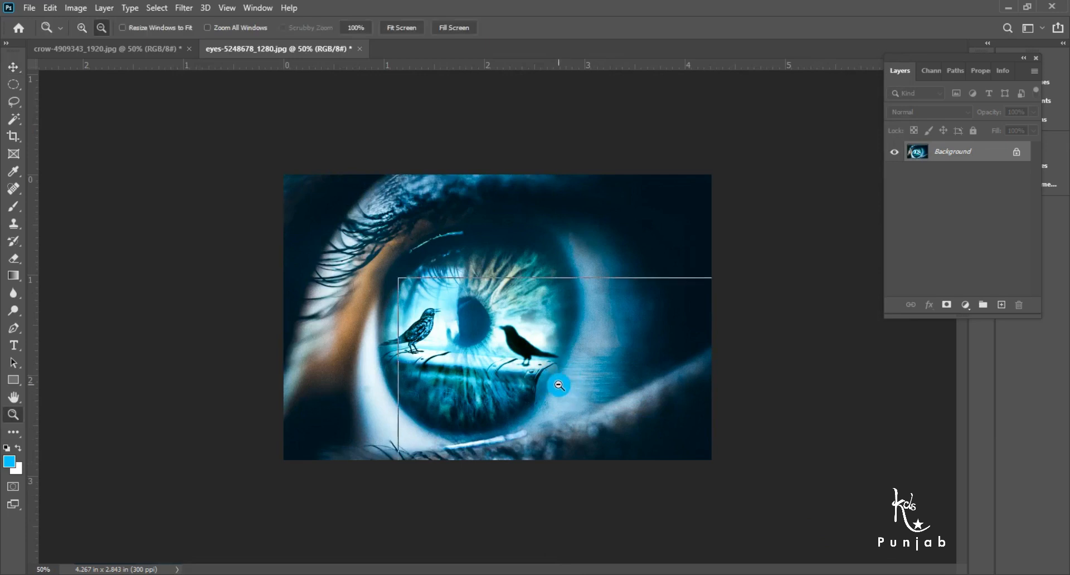
{"action": "left_click", "coordinate": [578, 396], "text": "alt"}
{"action": "left_click_drag", "start_coordinate": [355, 222], "coordinate": [658, 437]}
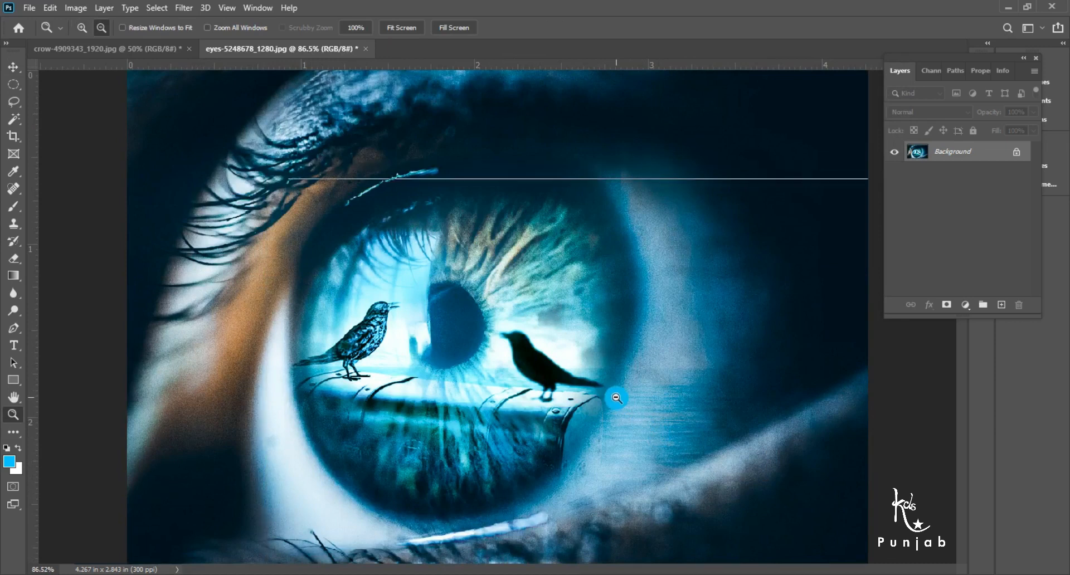
{"action": "left_click", "coordinate": [616, 396], "text": "alt"}
{"action": "left_click", "coordinate": [615, 396], "text": "alt"}
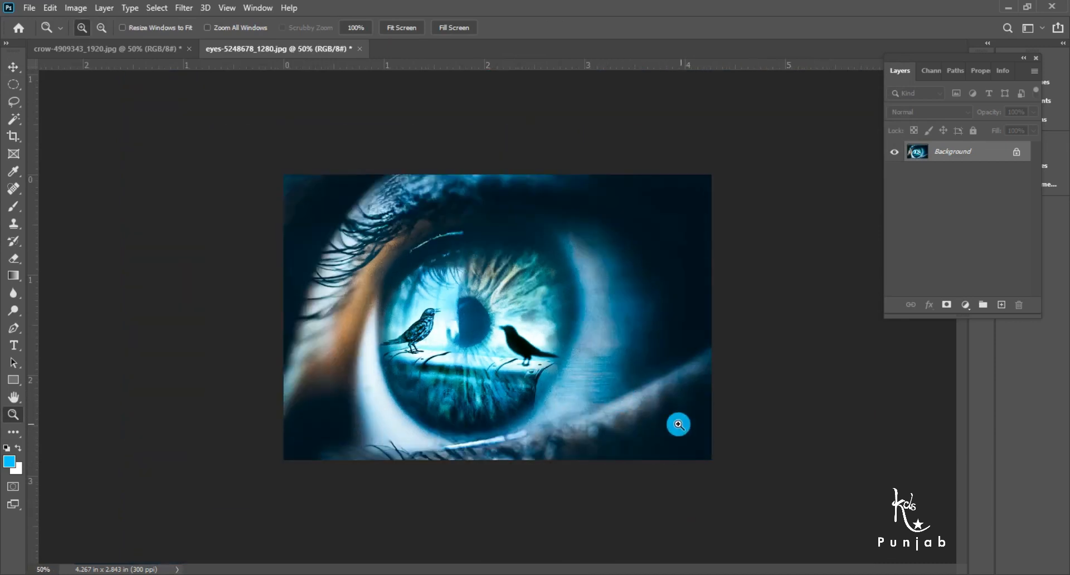
{"action": "key", "text": "v"}
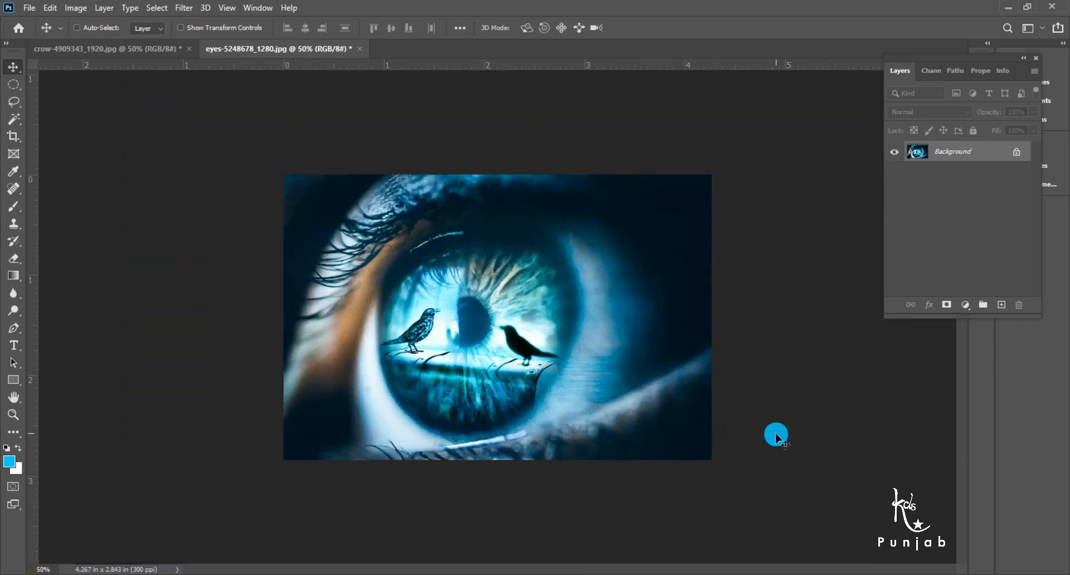